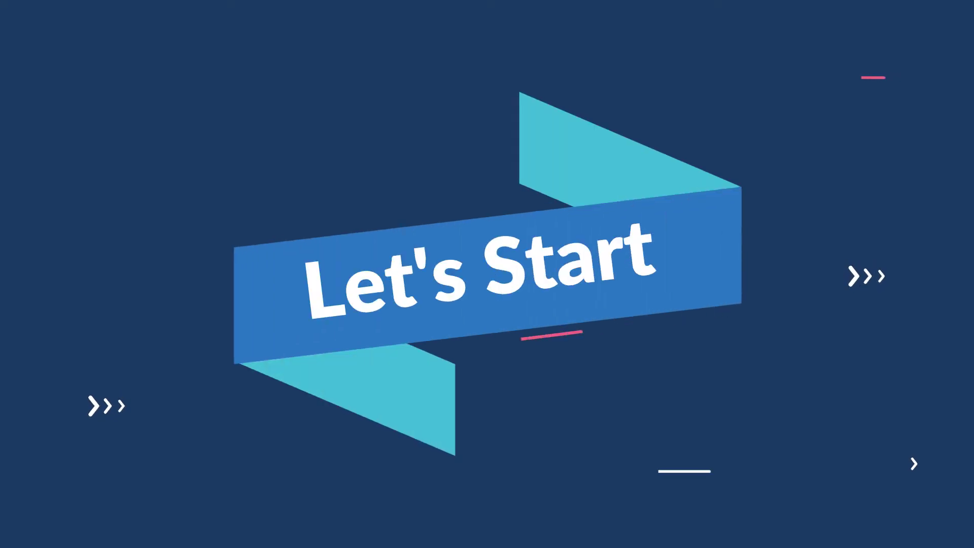
# Step: Create a new blank A4 portrait document
pyautogui.click(53, 28)
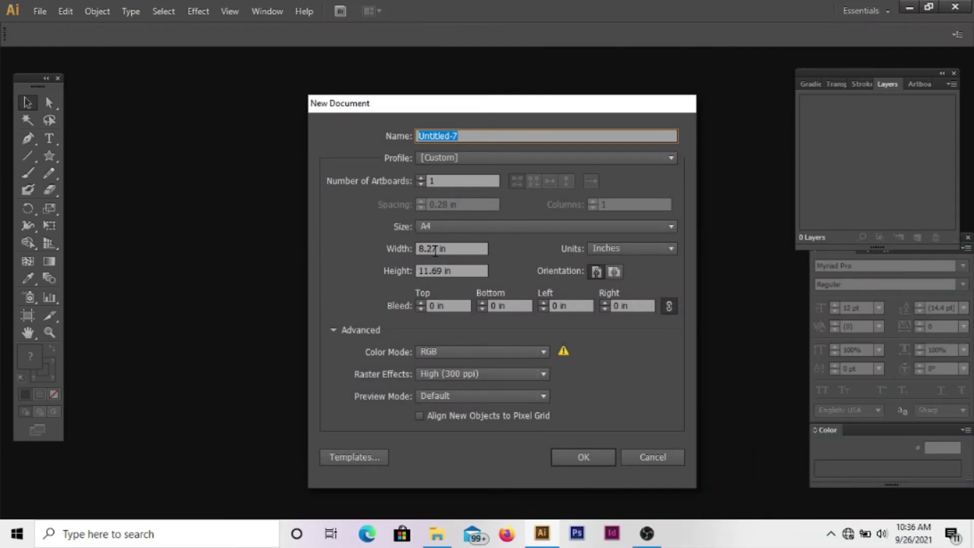
pyautogui.click(671, 229)
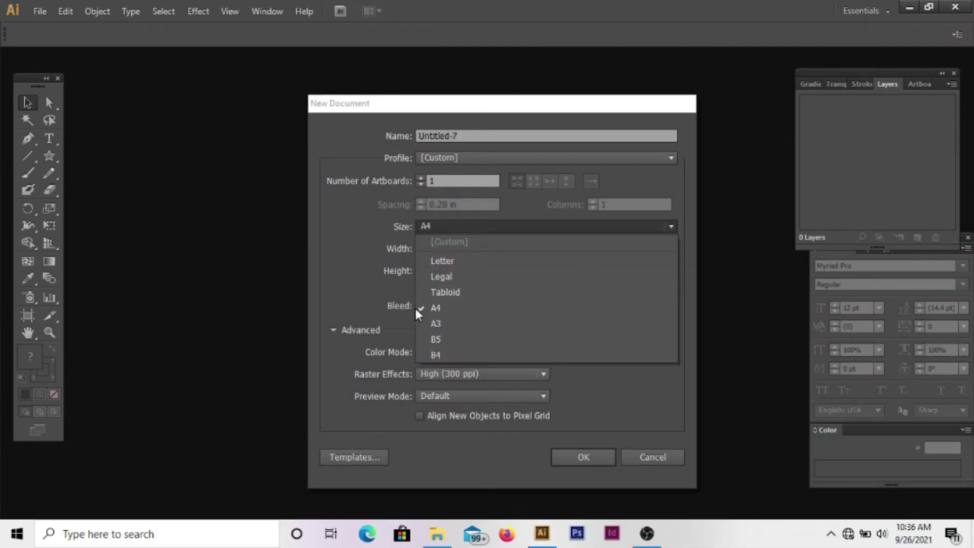
pyautogui.click(592, 457)
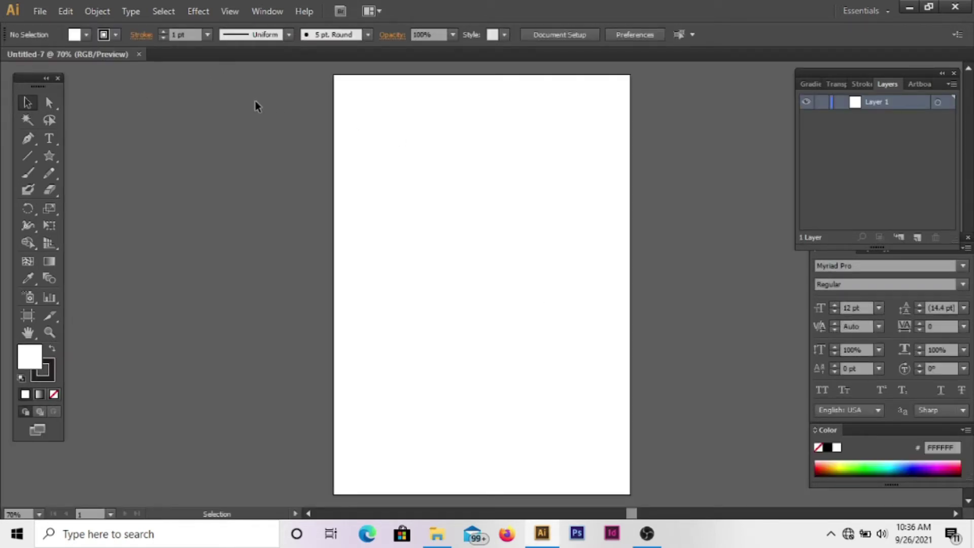
# Step: Draw a text area at the page centre and type a 300 pt letter T
pyautogui.click(49, 137)
pyautogui.moveTo(388, 178); pyautogui.dragTo(579, 358)
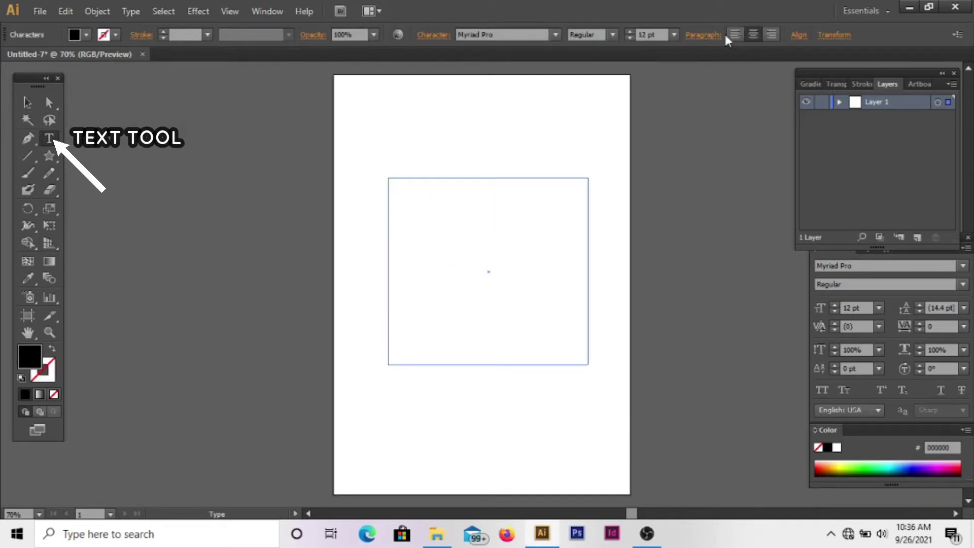
pyautogui.click(634, 34)
pyautogui.write('300')
pyautogui.press('Return')
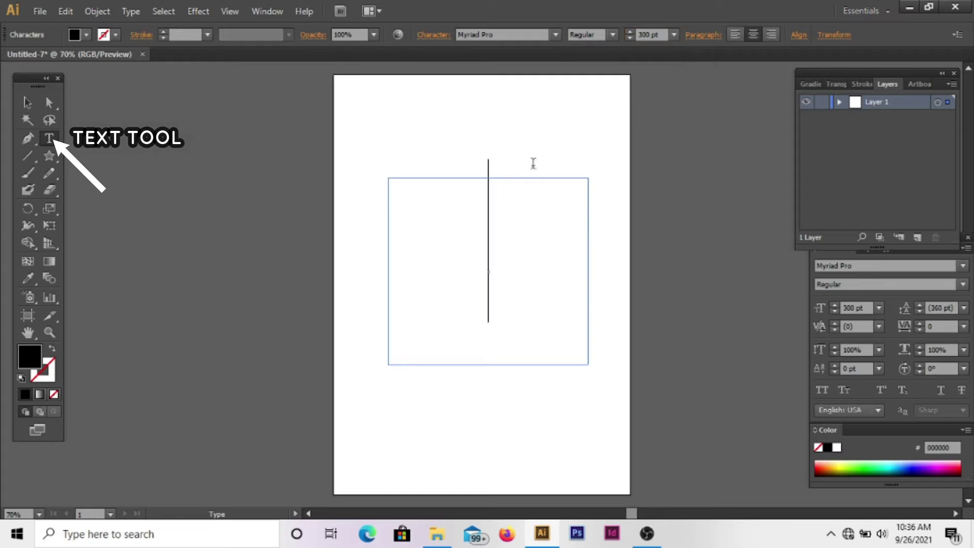
pyautogui.write('T')
pyautogui.moveTo(535, 199); pyautogui.dragTo(437, 196)
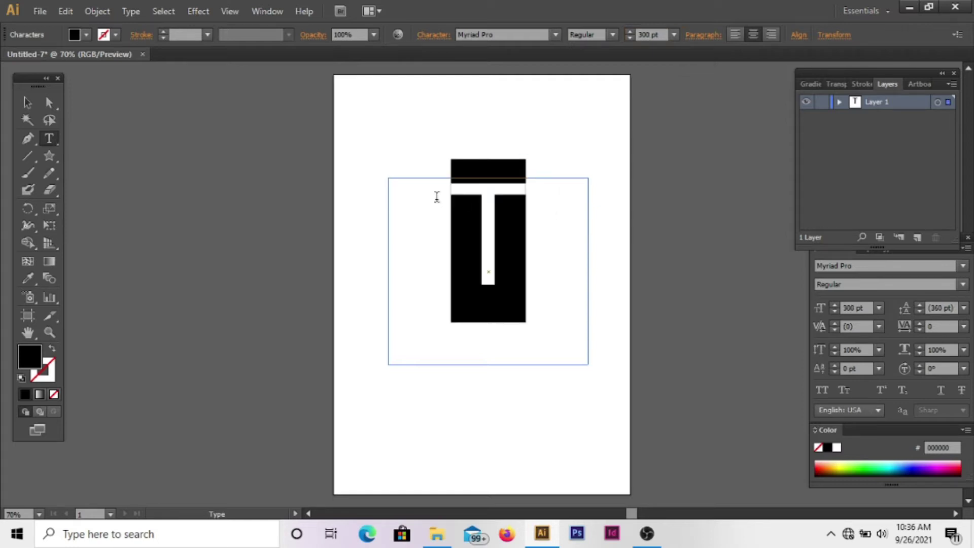
# Step: Set the T in Buffalo Inline 2 Grunge and reduce it to 280 pt
pyautogui.click(963, 265)
pyautogui.scroll(-1, 774, 177)
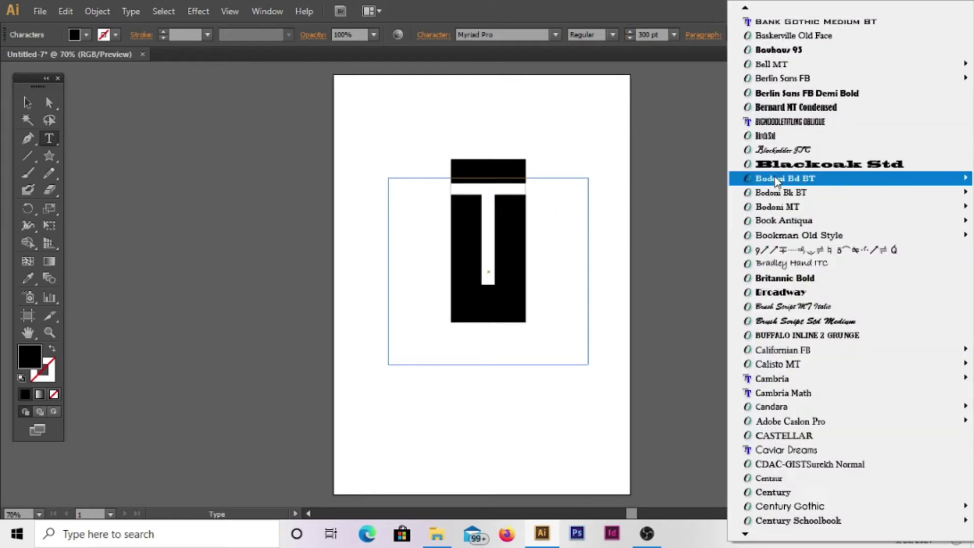
pyautogui.click(774, 336)
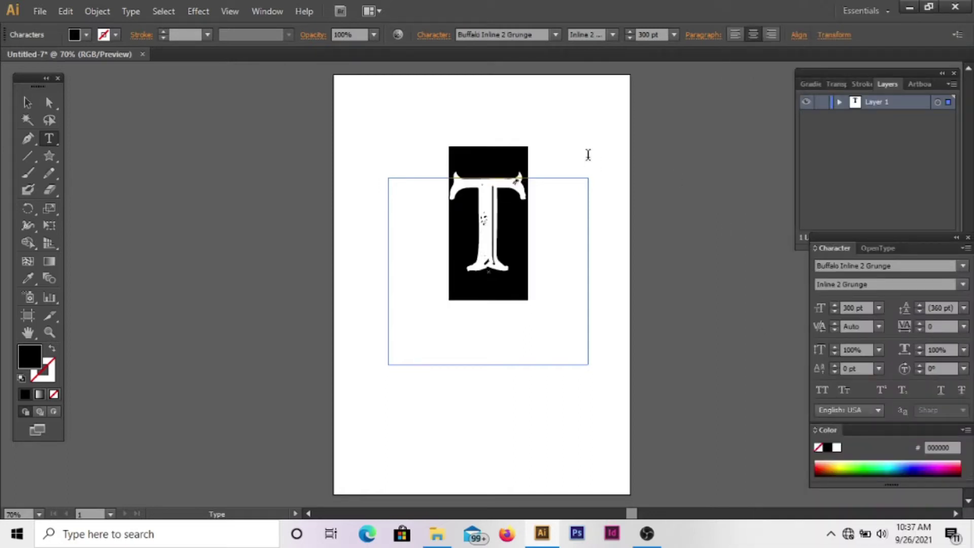
pyautogui.click(629, 39)
pyautogui.click(629, 39)
pyautogui.click(630, 41)
pyautogui.click(630, 41)
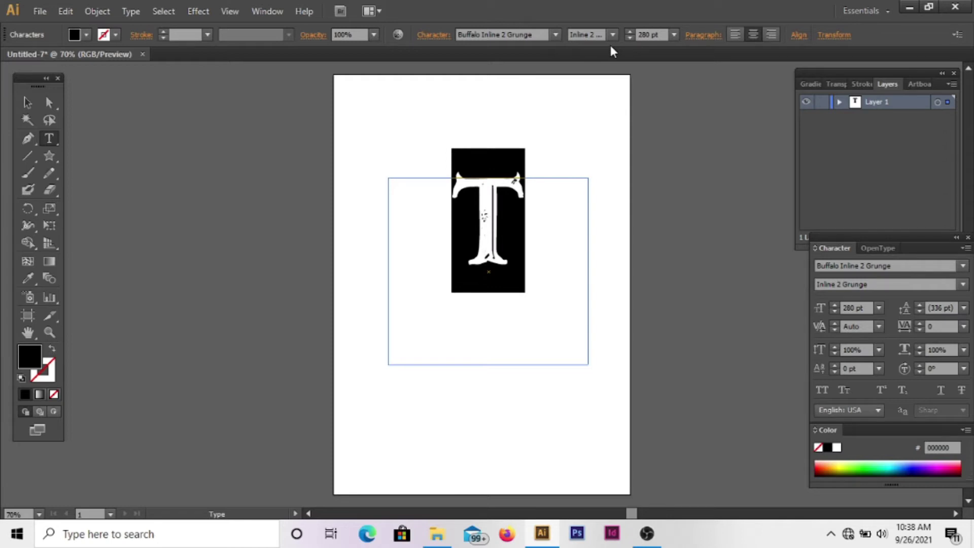
pyautogui.click(27, 103)
# Step: Apply a 20° Twist distortion to the letter T
pyautogui.click(206, 13)
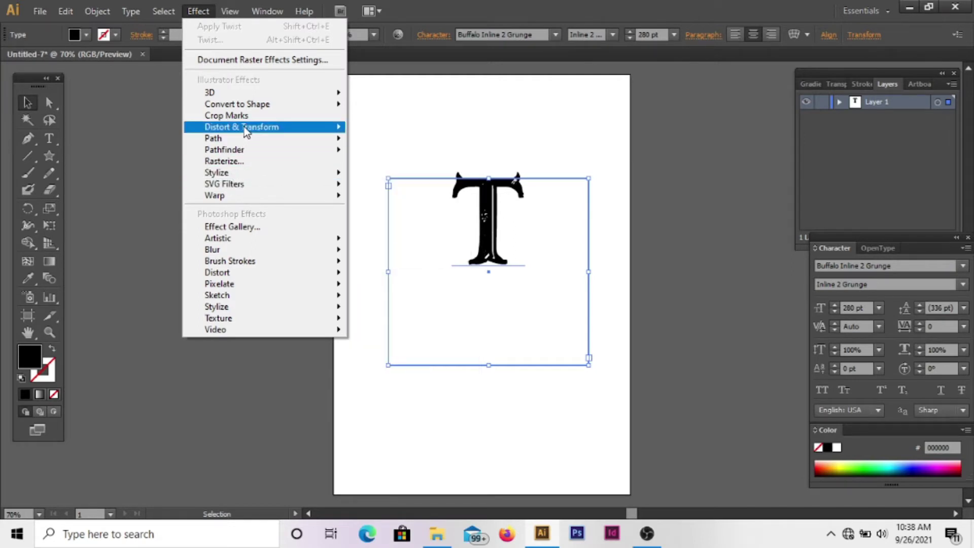
pyautogui.moveTo(242, 127)
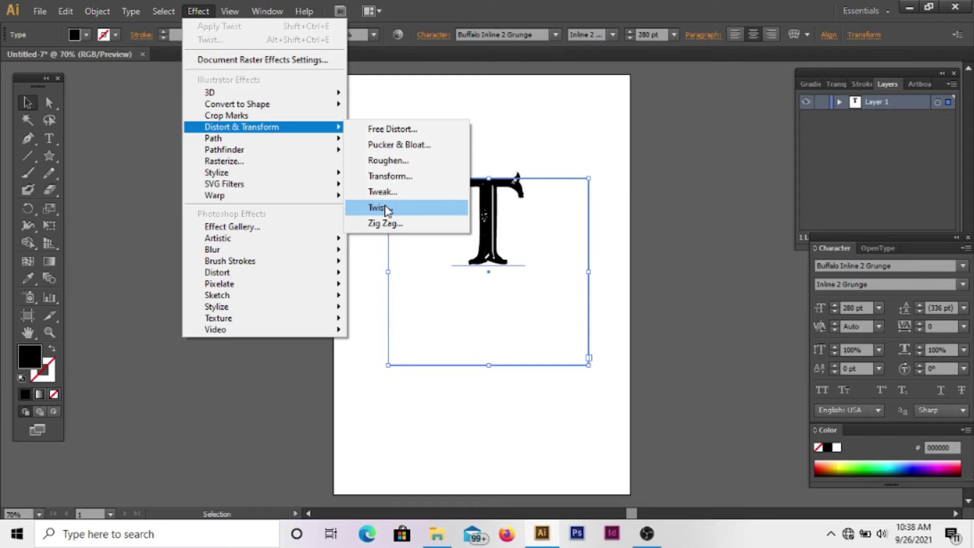
pyautogui.click(378, 207)
pyautogui.click(635, 204)
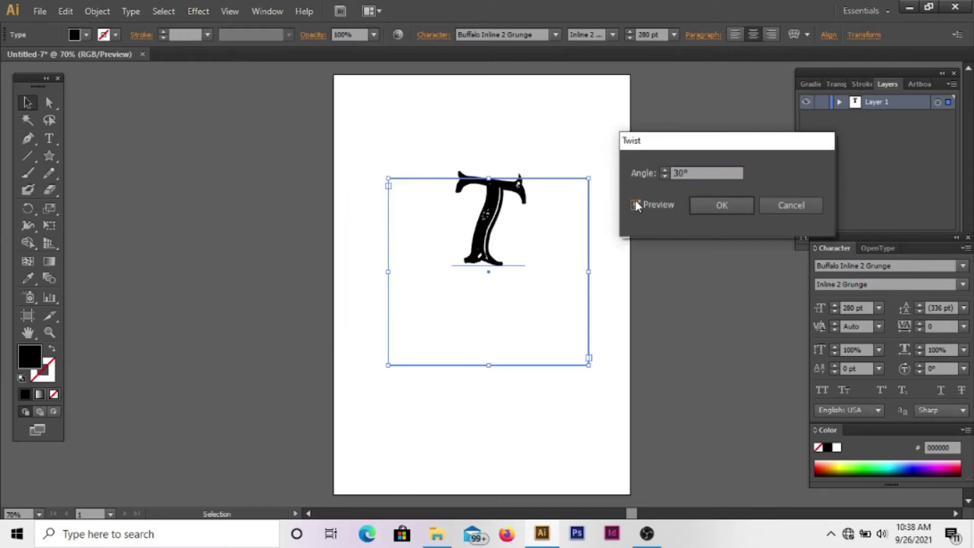
pyautogui.click(665, 176)
pyautogui.click(665, 176)
pyautogui.click(707, 206)
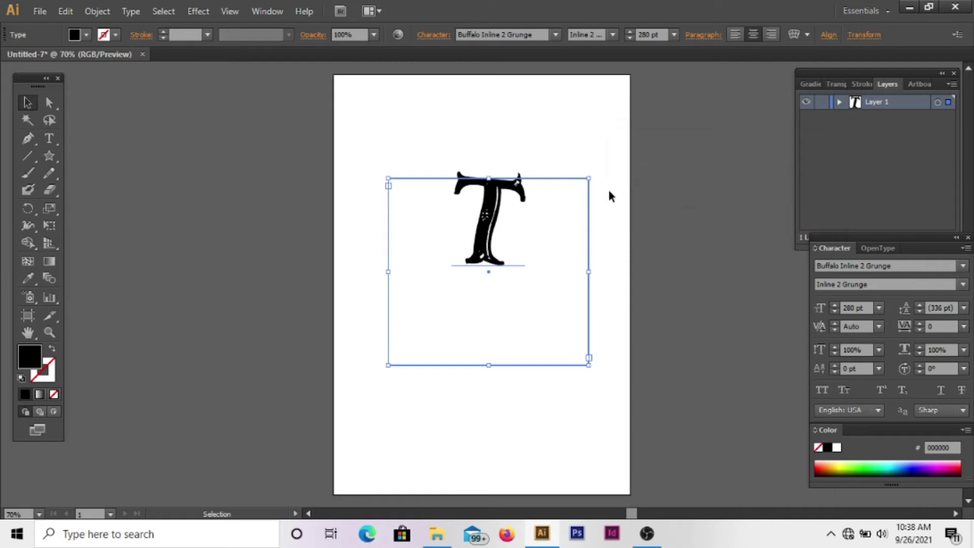
pyautogui.doubleClick(498, 219)
# Step: Expand the twisted T's appearance into shapes and merge its pieces with Shape Builder
pyautogui.hotkey('ctrl', 'a')
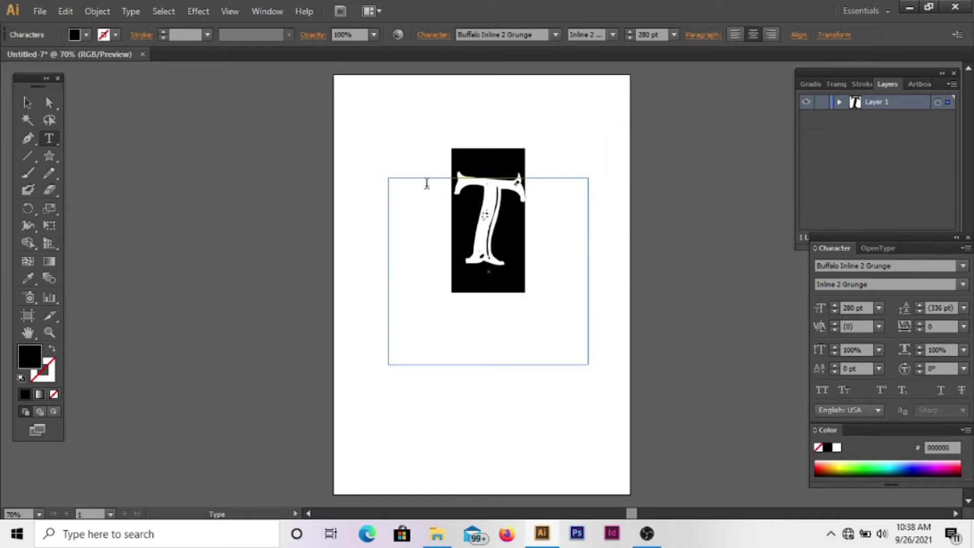
pyautogui.click(97, 11)
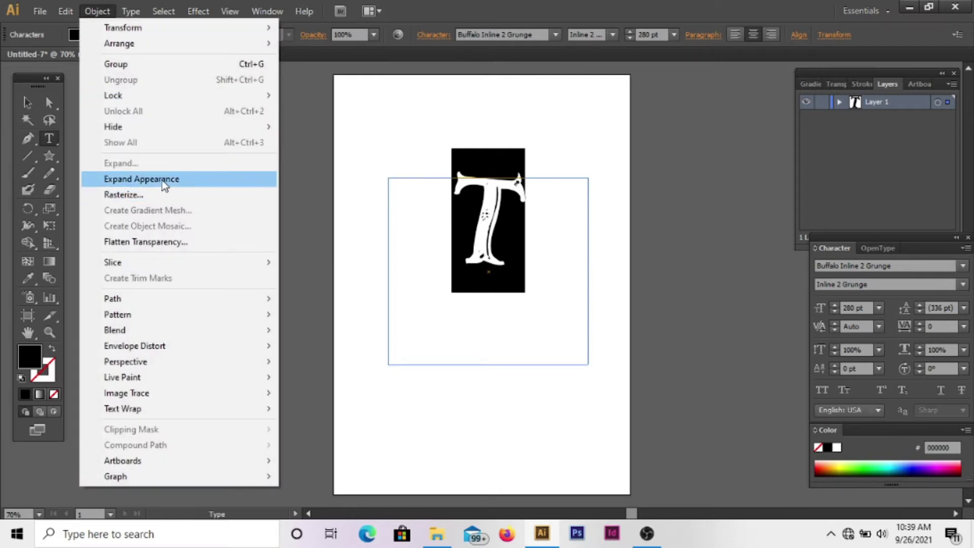
pyautogui.click(163, 180)
pyautogui.click(29, 240)
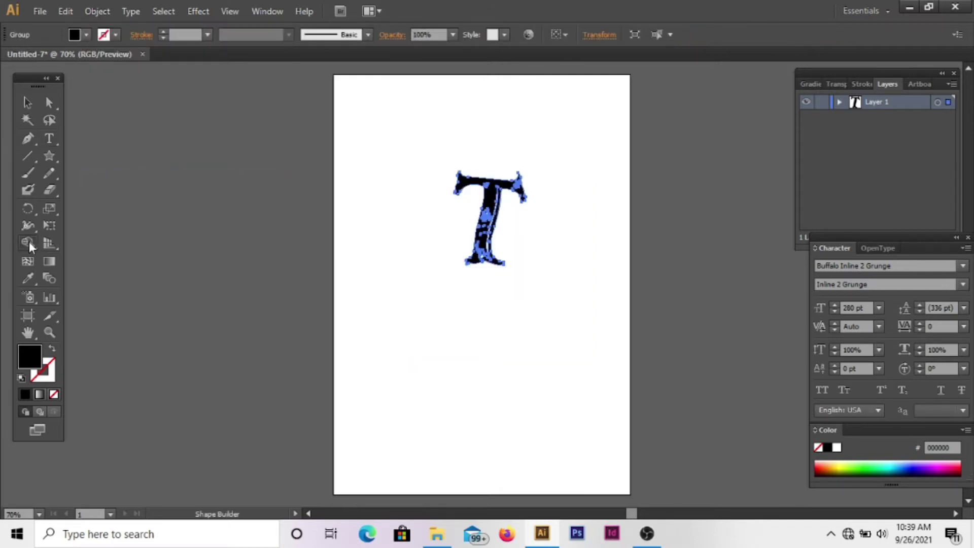
pyautogui.click(86, 243)
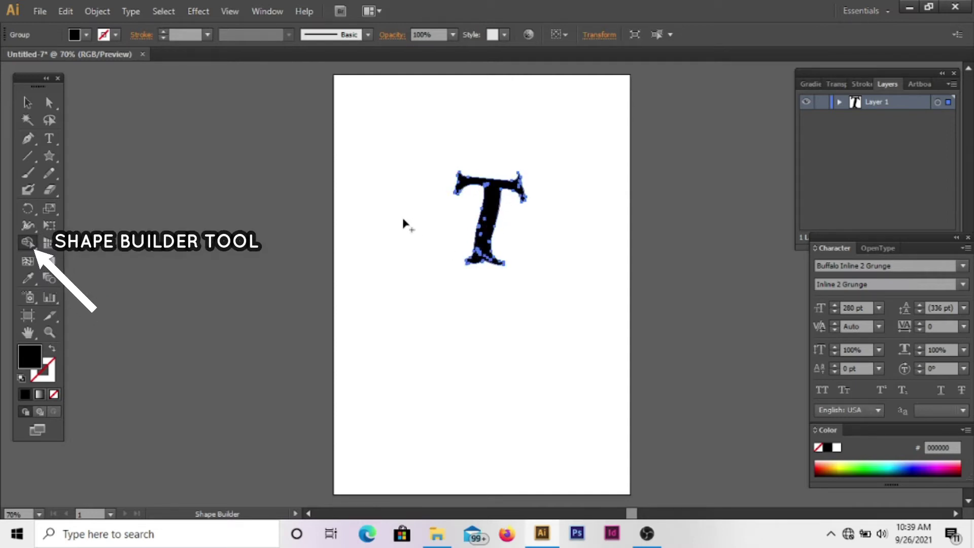
pyautogui.click(27, 101)
pyautogui.click(152, 165)
# Step: Fill the grouped T with a blue colour
pyautogui.click(491, 223)
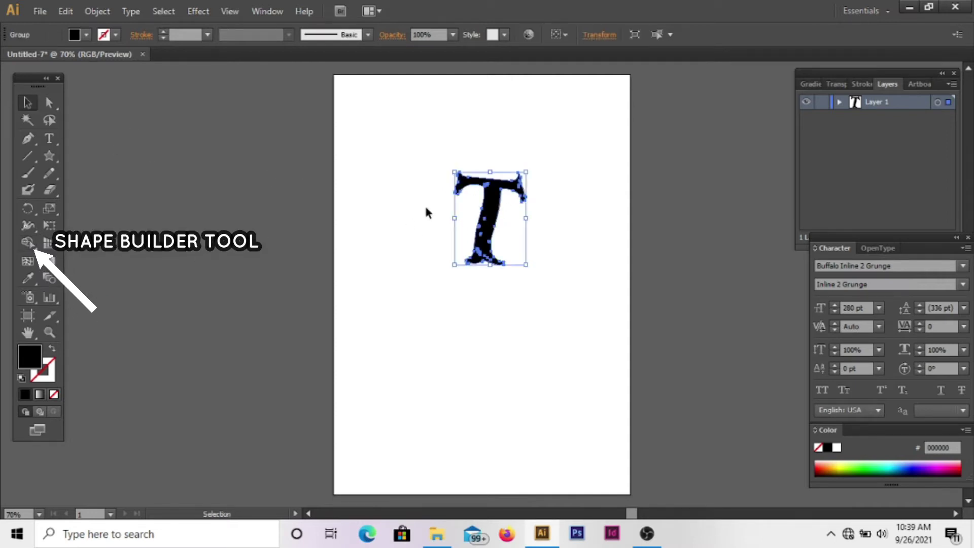
pyautogui.doubleClick(35, 355)
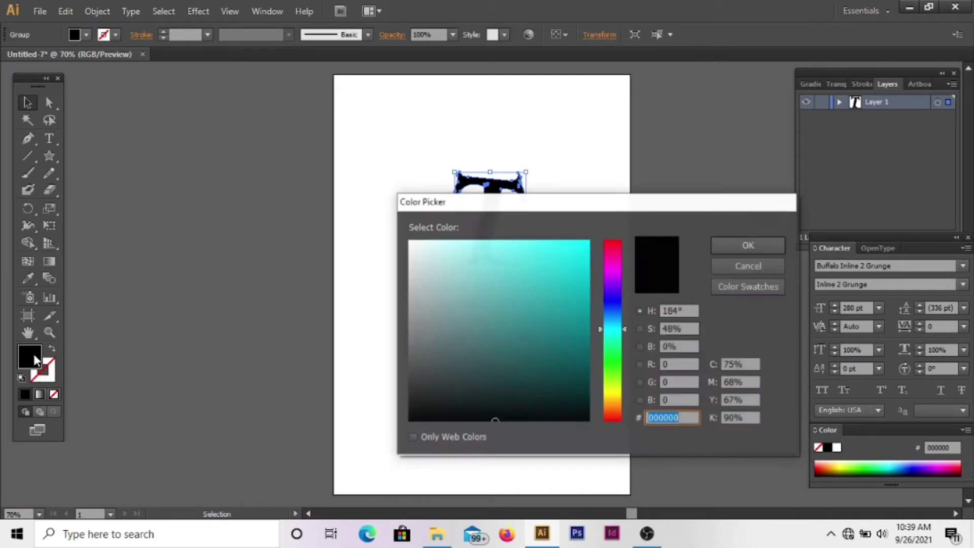
pyautogui.click(608, 269)
pyautogui.click(612, 304)
pyautogui.click(502, 245)
pyautogui.click(514, 266)
pyautogui.press('Return')
# Step: Give the T a pale lavender D4D4F9 outline and move it down-left
pyautogui.doubleClick(30, 357)
pyautogui.click(612, 305)
pyautogui.click(489, 245)
pyautogui.click(748, 245)
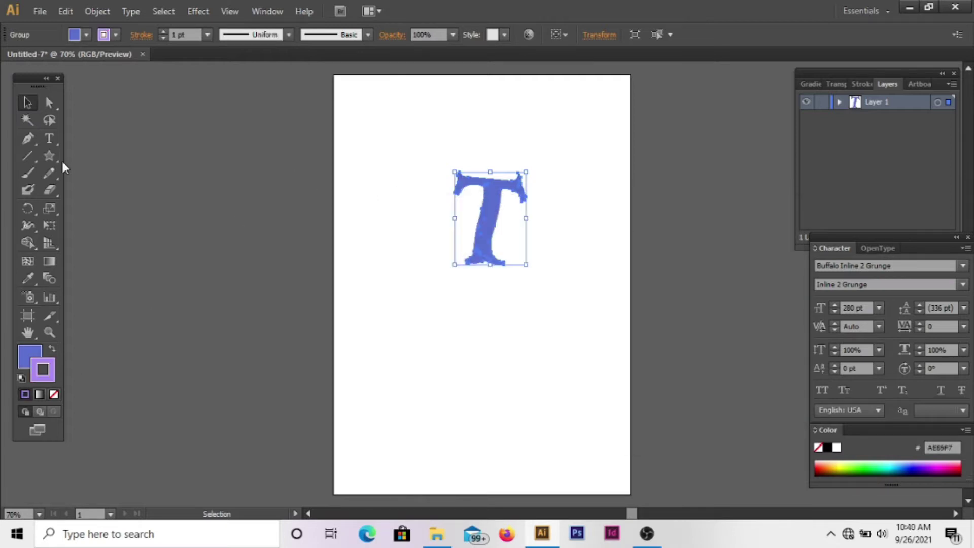
pyautogui.click(180, 152)
pyautogui.moveTo(479, 217); pyautogui.dragTo(435, 286)
pyautogui.doubleClick(46, 362)
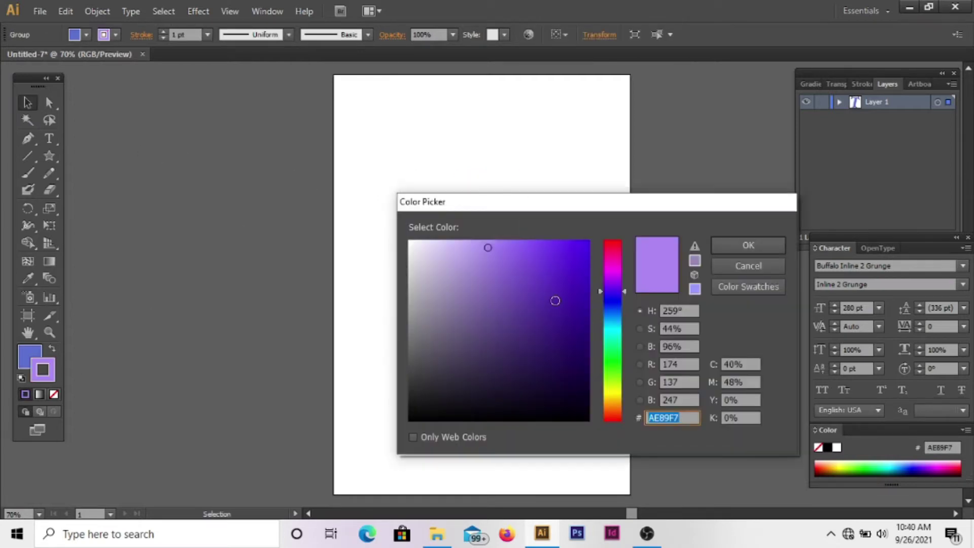
pyautogui.click(434, 242)
pyautogui.press('Return')
pyautogui.click(31, 228)
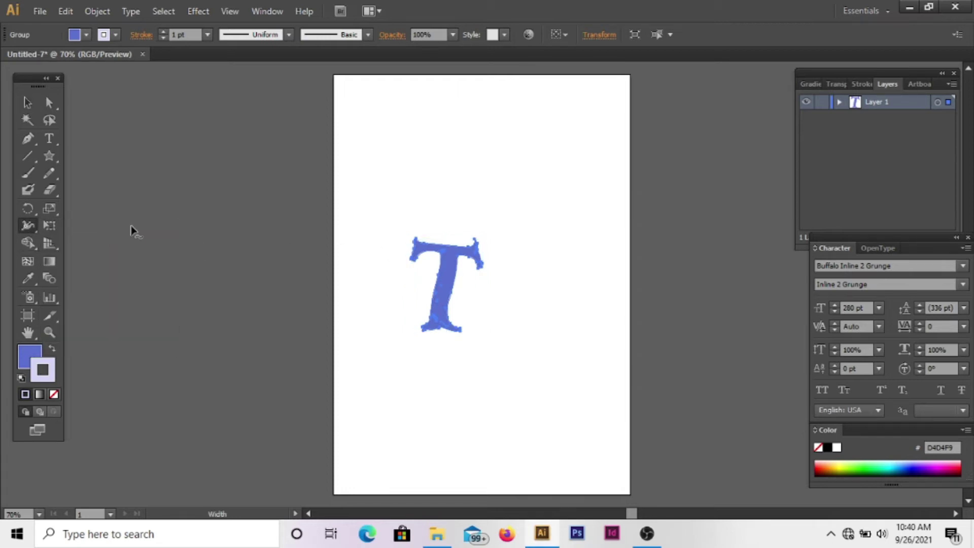
# Step: Widen the T's outline unevenly at its top-left and along its stem
pyautogui.moveTo(426, 257); pyautogui.dragTo(400, 257)
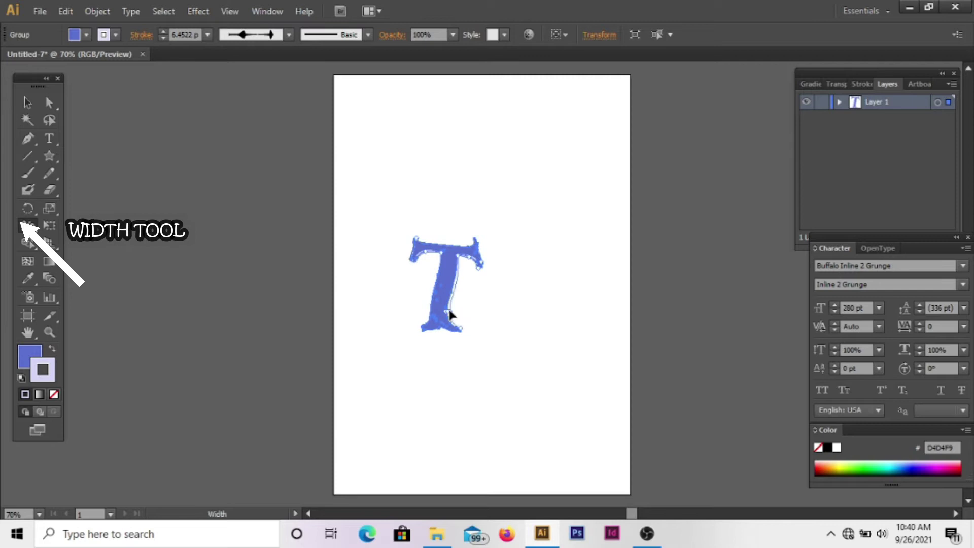
pyautogui.moveTo(449, 315); pyautogui.dragTo(428, 322)
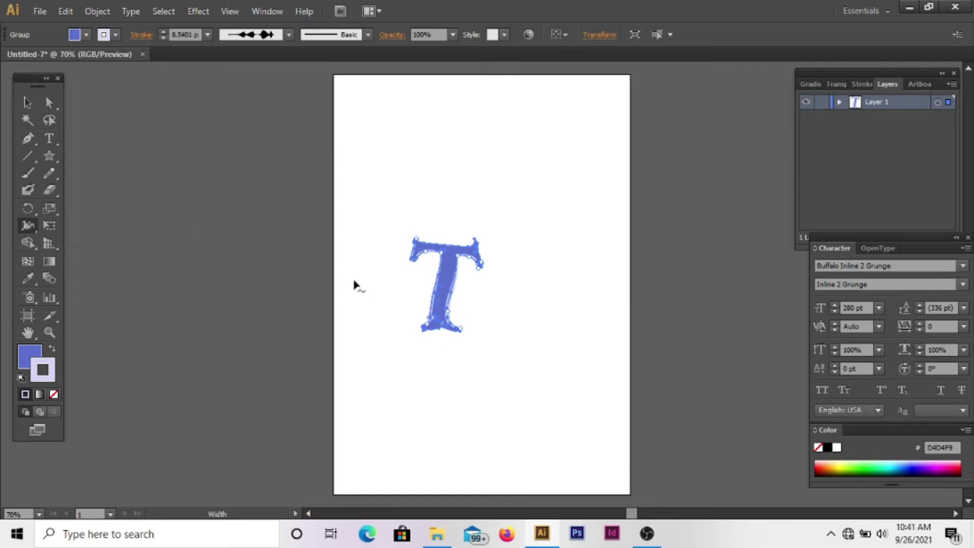
pyautogui.click(29, 101)
pyautogui.click(132, 138)
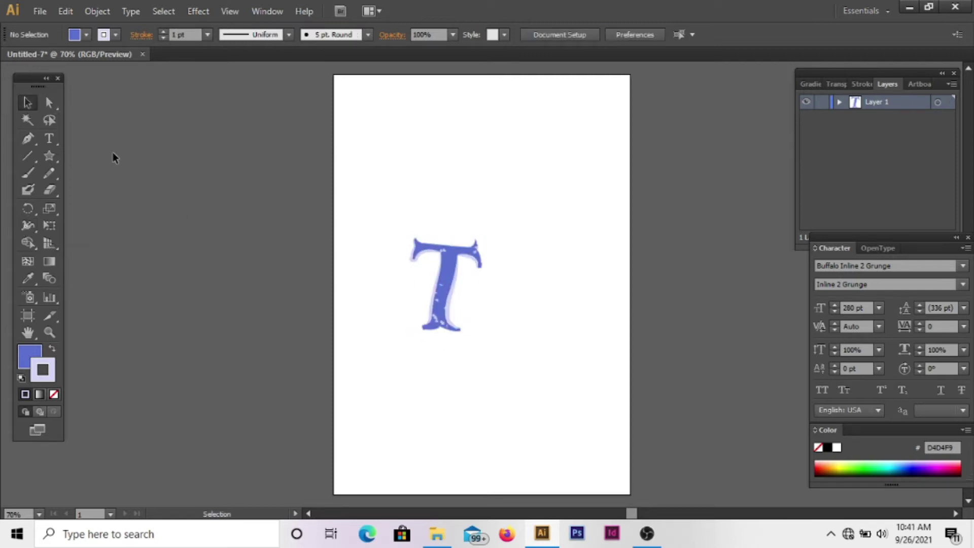
# Step: Move the T up to the page's top-left area
pyautogui.click(446, 284)
pyautogui.moveTo(449, 277); pyautogui.dragTo(400, 155)
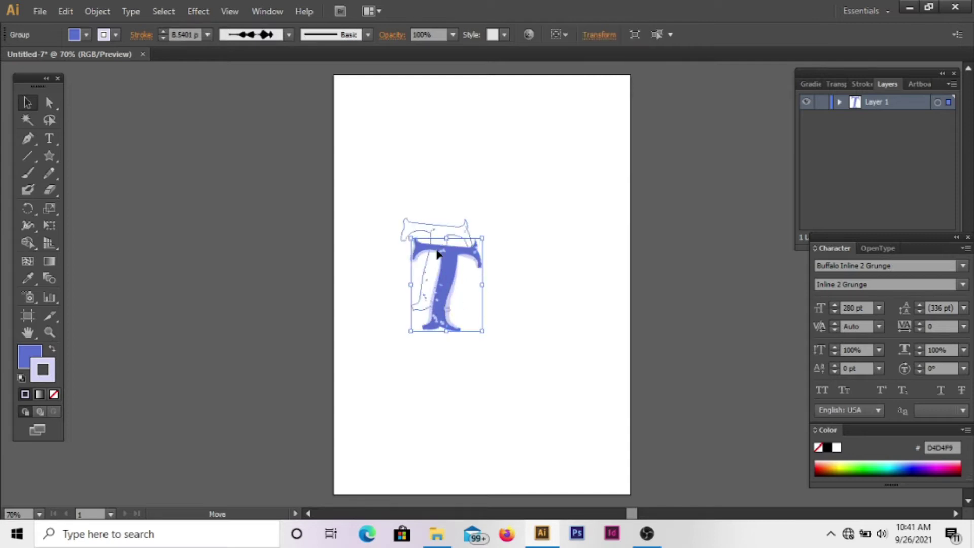
pyautogui.click(438, 228)
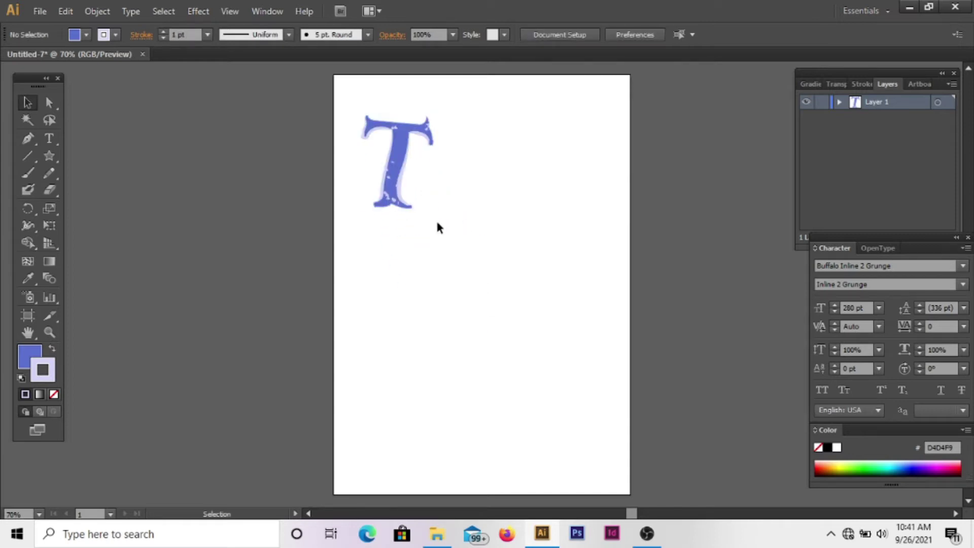
pyautogui.click(49, 138)
# Step: Type a letter H in a new text area and twist it 20°
pyautogui.moveTo(384, 255); pyautogui.dragTo(541, 393)
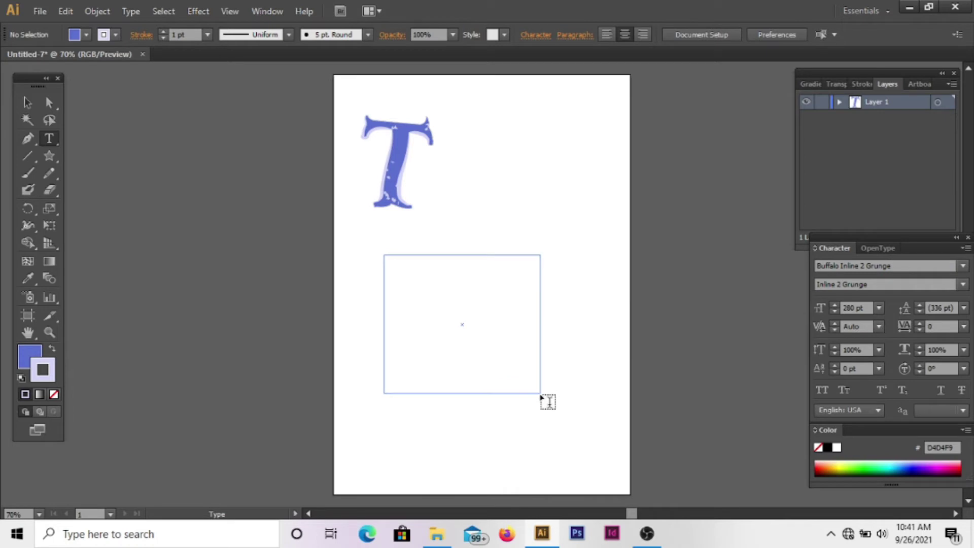
pyautogui.write('H')
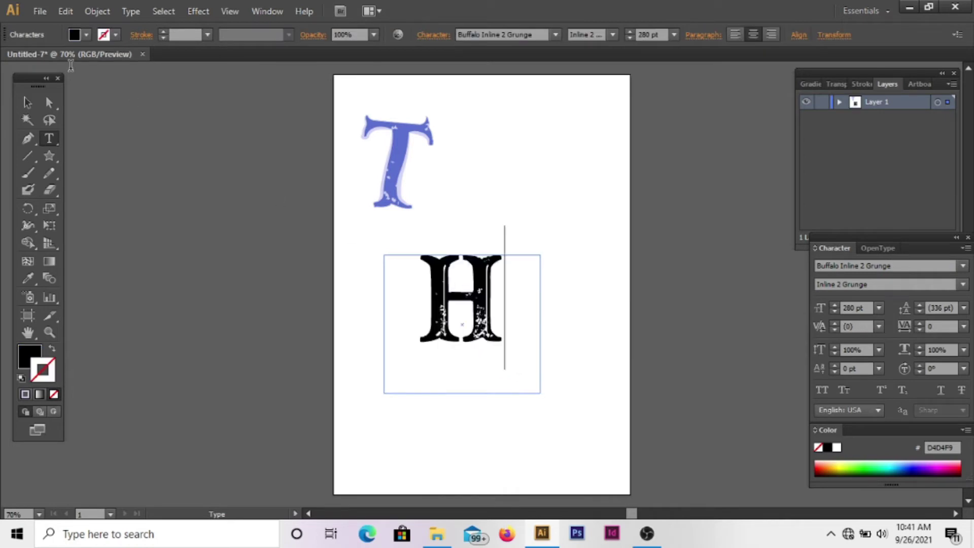
pyautogui.click(28, 102)
pyautogui.click(198, 11)
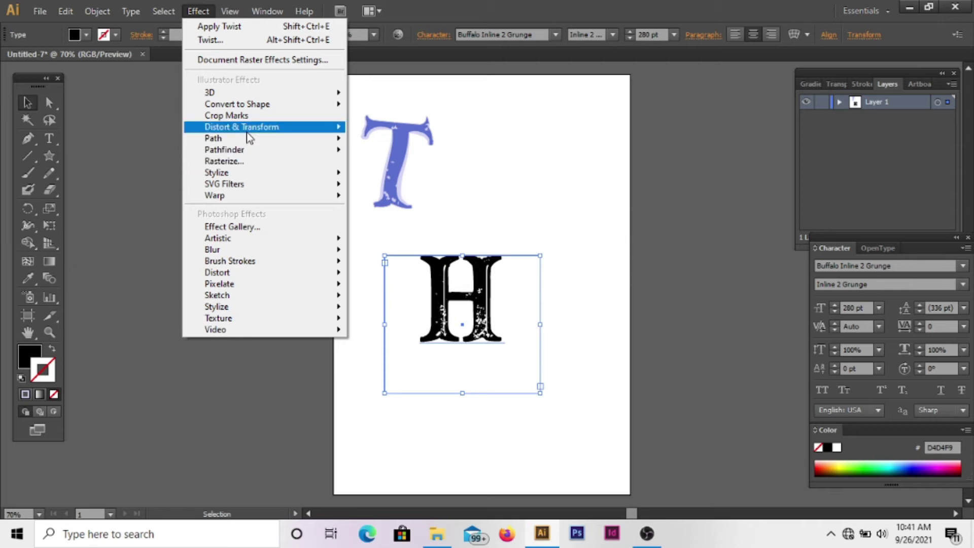
pyautogui.moveTo(241, 127)
pyautogui.click(397, 208)
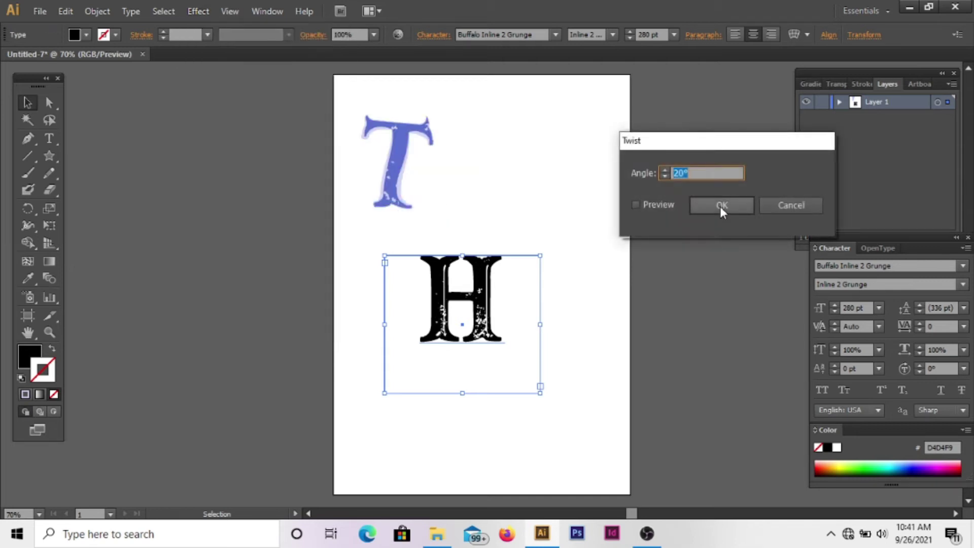
pyautogui.click(635, 204)
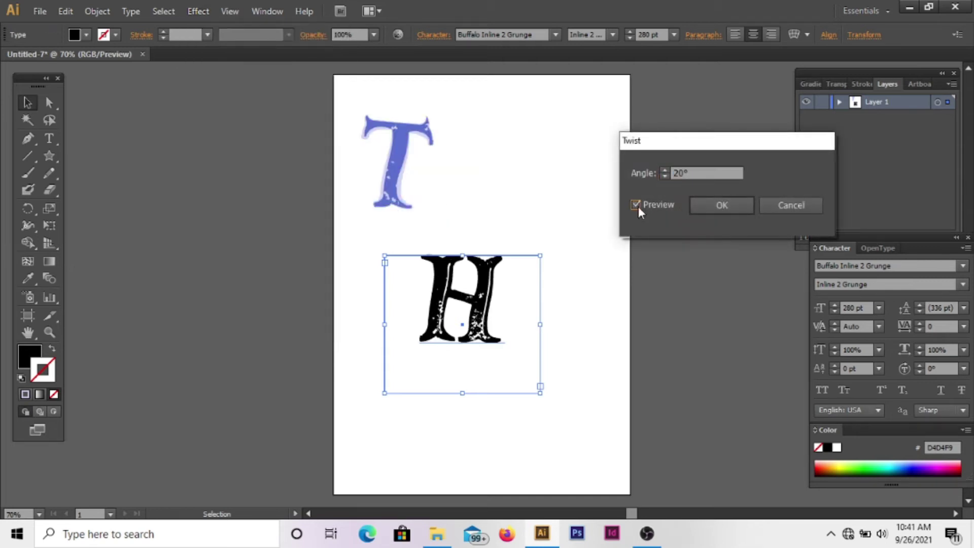
pyautogui.click(712, 206)
# Step: Move the twisted H beside the T and expand it into an editable group
pyautogui.moveTo(485, 276); pyautogui.dragTo(498, 140)
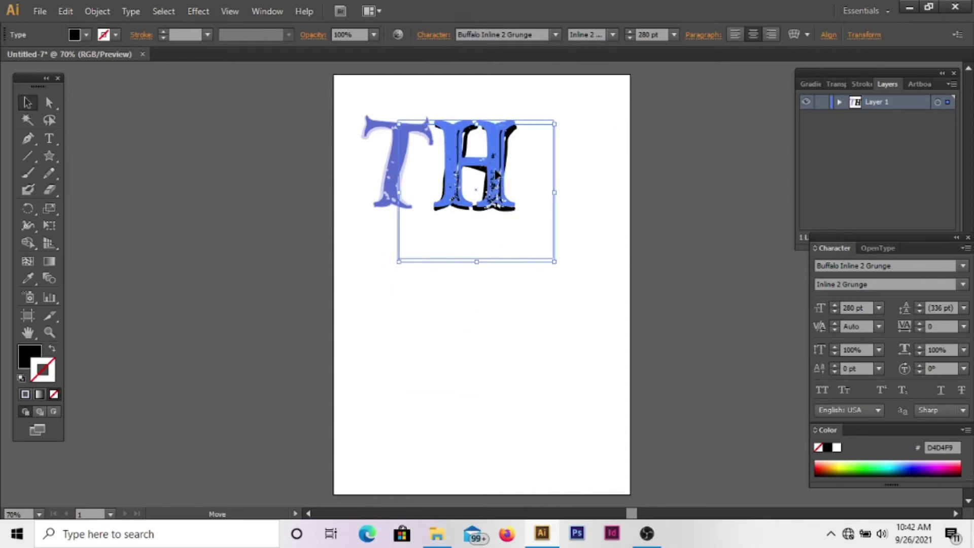
pyautogui.click(571, 150)
pyautogui.click(512, 167)
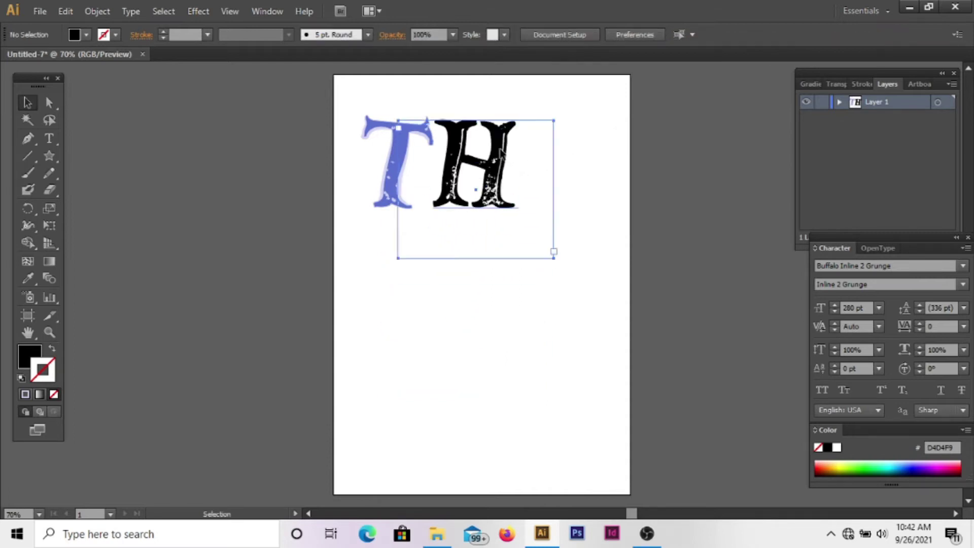
pyautogui.press('t')
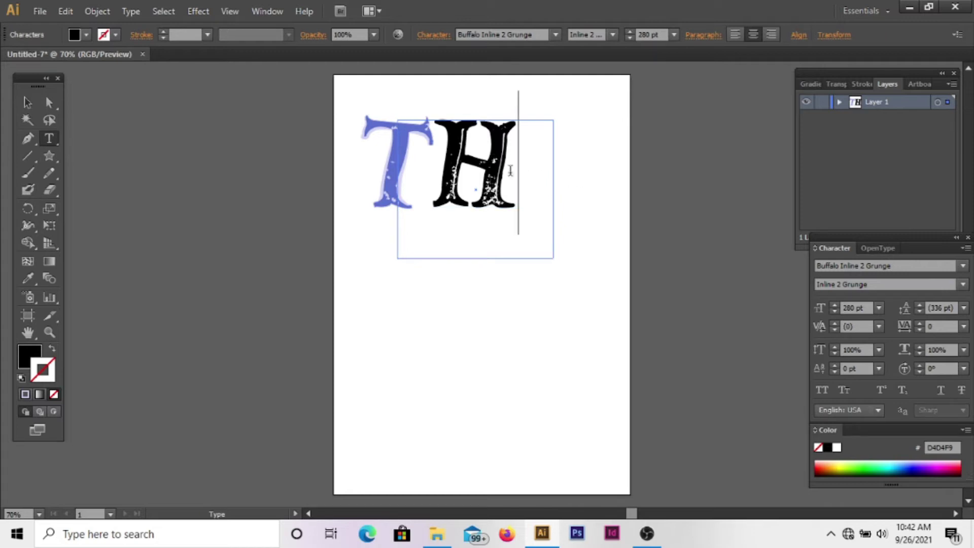
pyautogui.moveTo(517, 162); pyautogui.dragTo(448, 156)
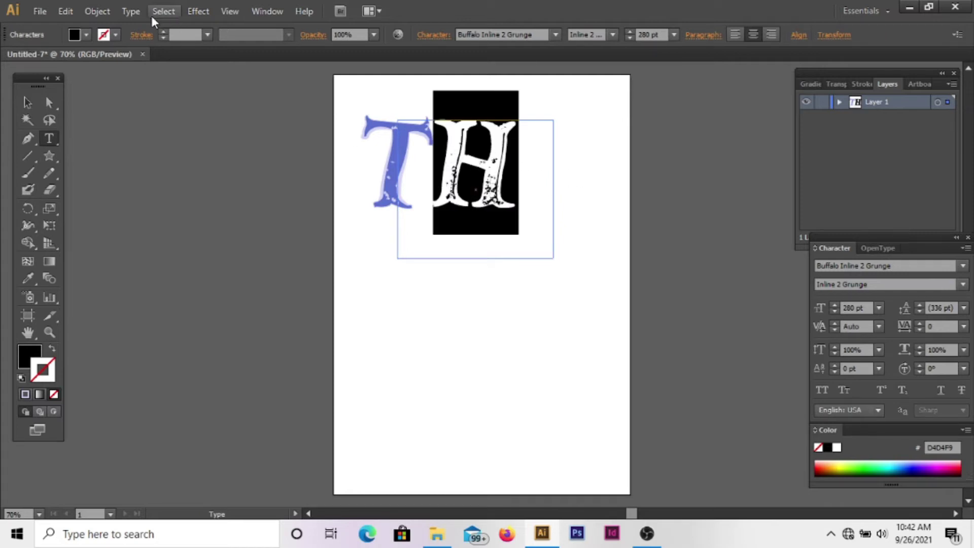
pyautogui.click(105, 11)
pyautogui.click(145, 185)
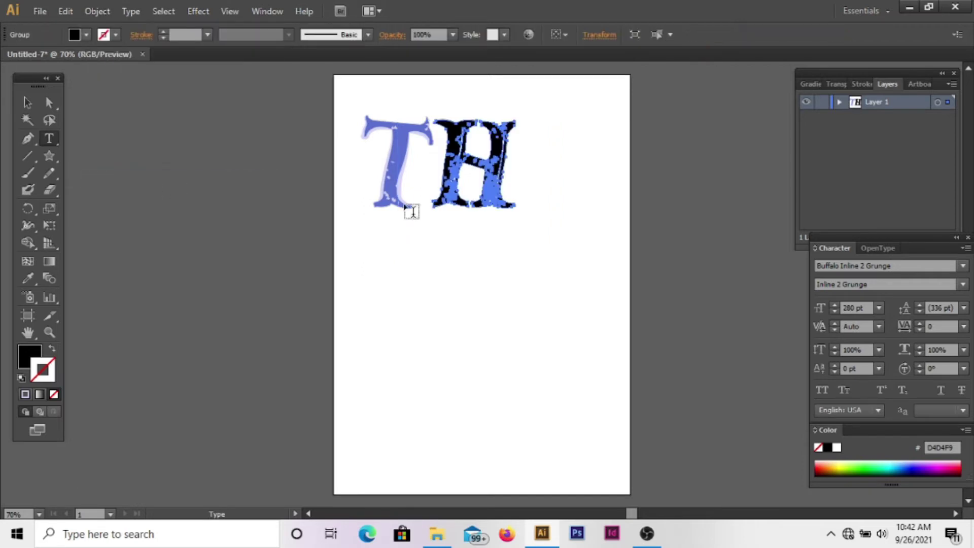
# Step: Copy the T's blue appearance onto the H with a 1 pt outline
pyautogui.click(30, 228)
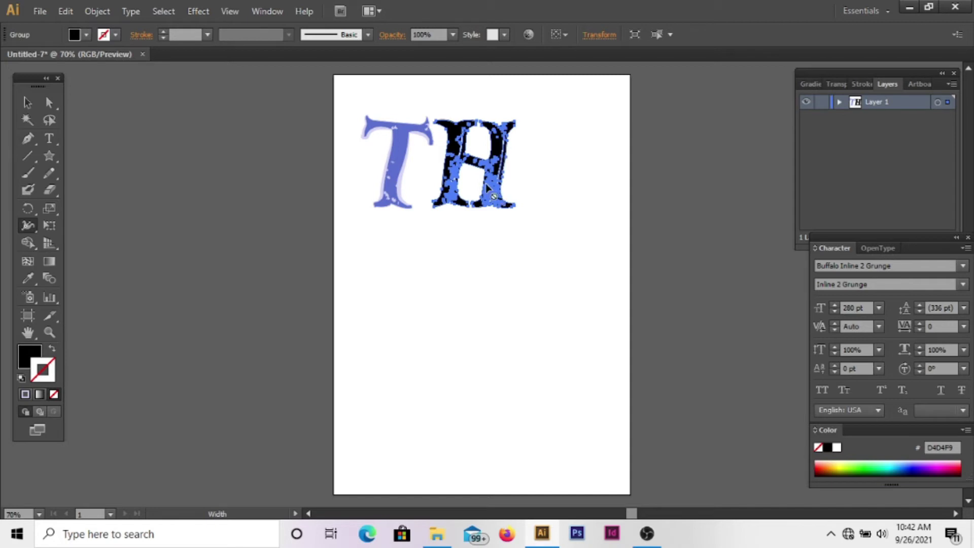
pyautogui.hotkey('shift', 'm')
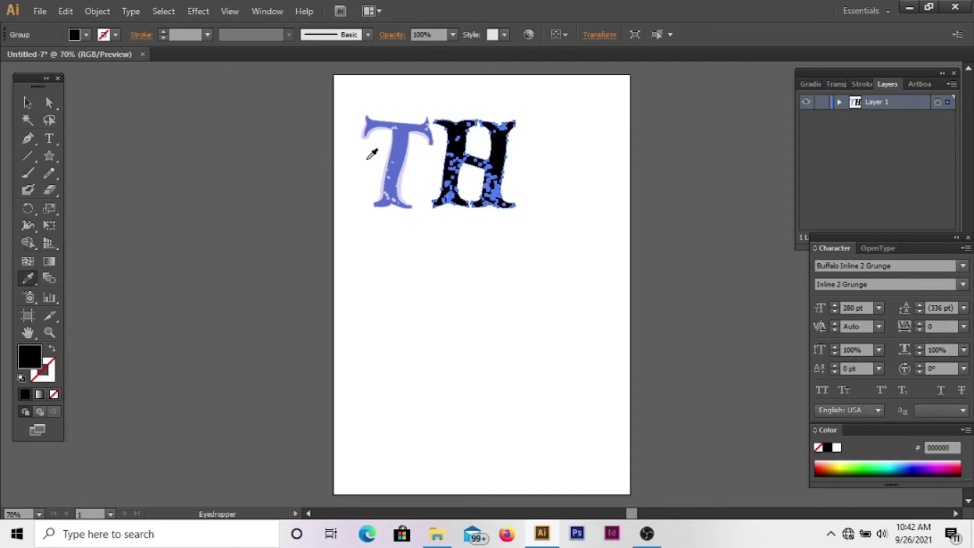
pyautogui.click(403, 148)
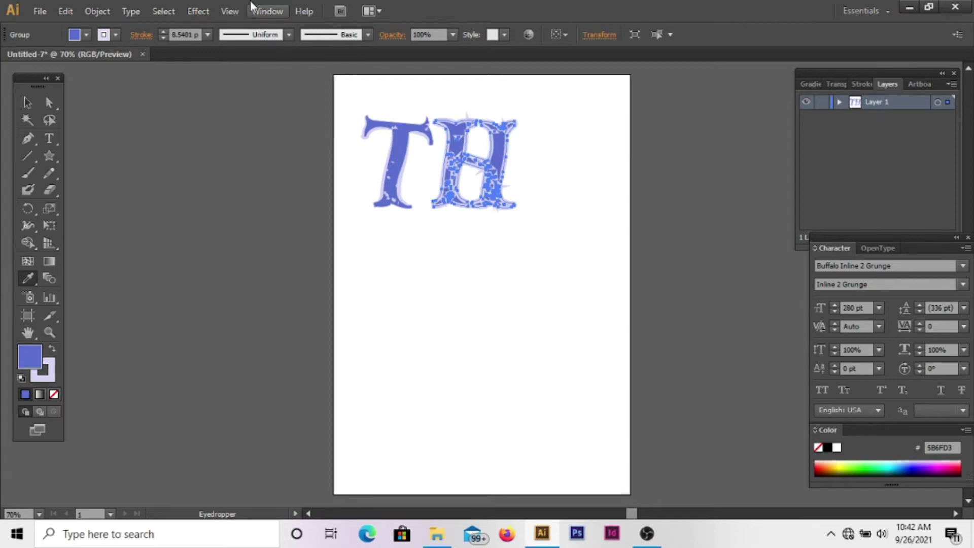
pyautogui.click(207, 35)
pyautogui.click(225, 94)
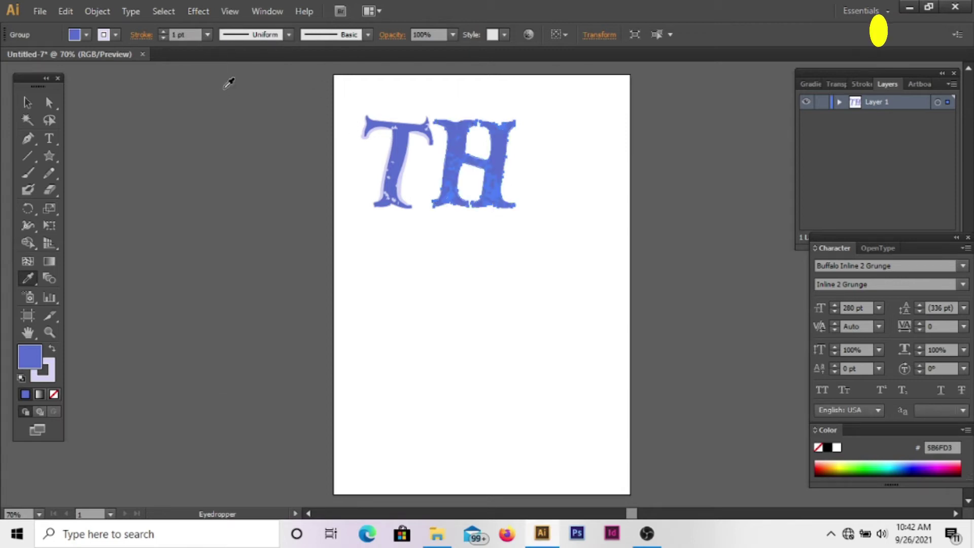
# Step: Widen and roughen the H's left edge with the Width tool
pyautogui.click(28, 103)
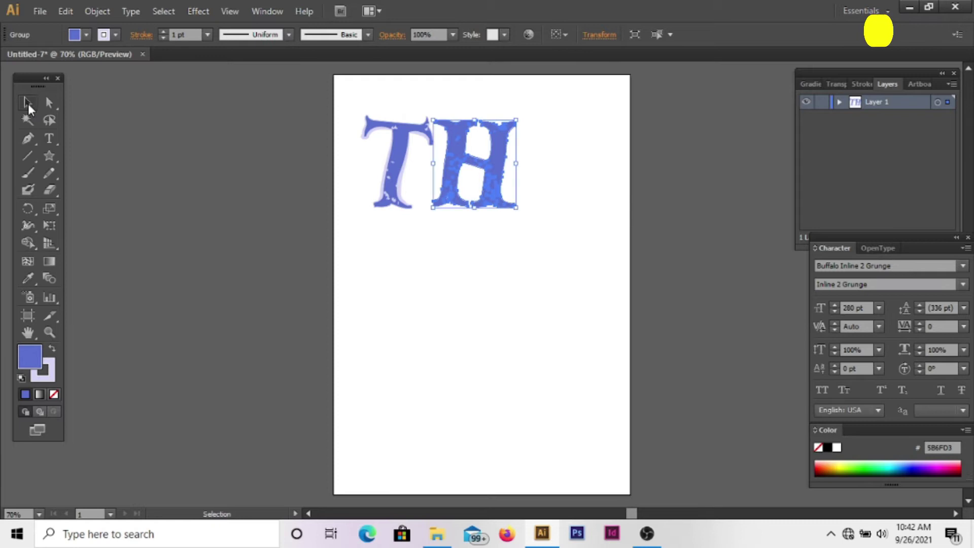
pyautogui.click(157, 159)
pyautogui.click(502, 201)
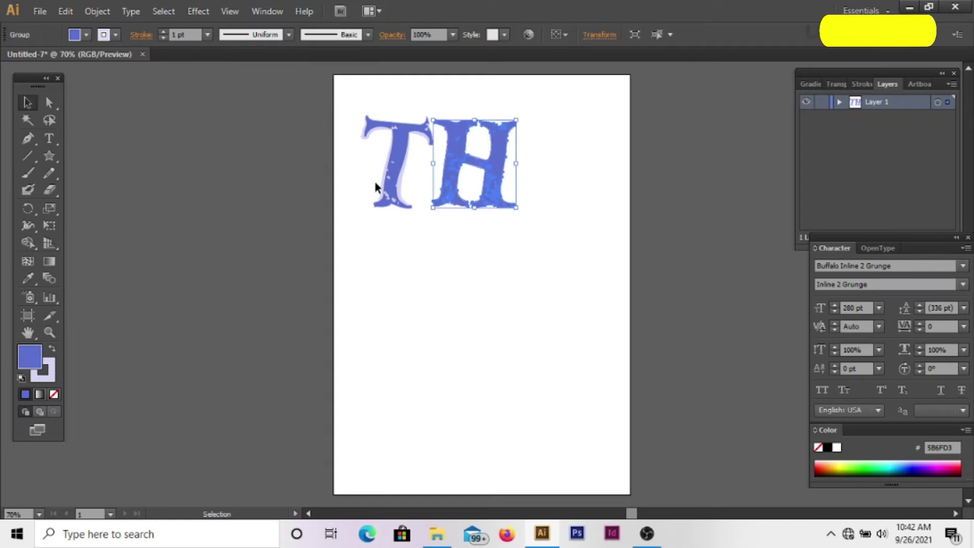
pyautogui.click(28, 225)
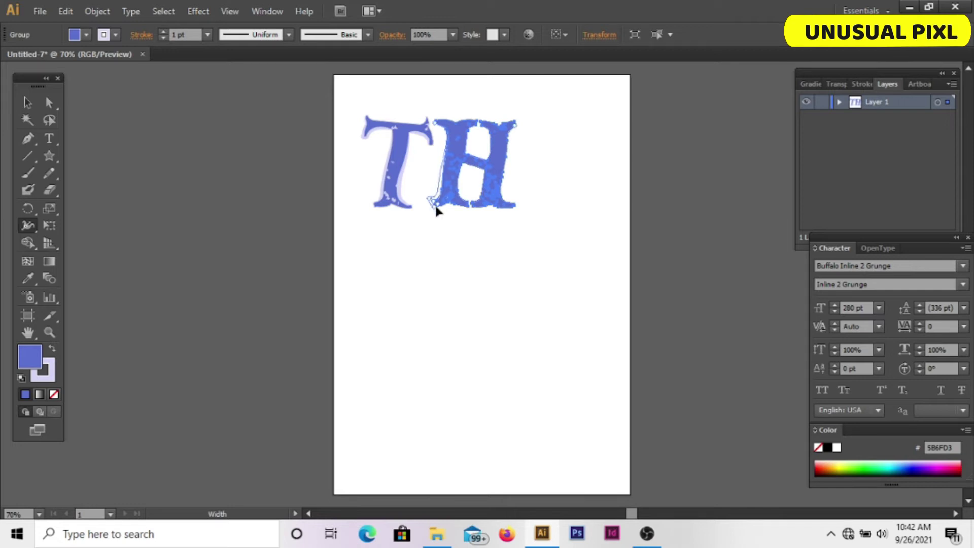
pyautogui.moveTo(433, 204); pyautogui.dragTo(427, 203)
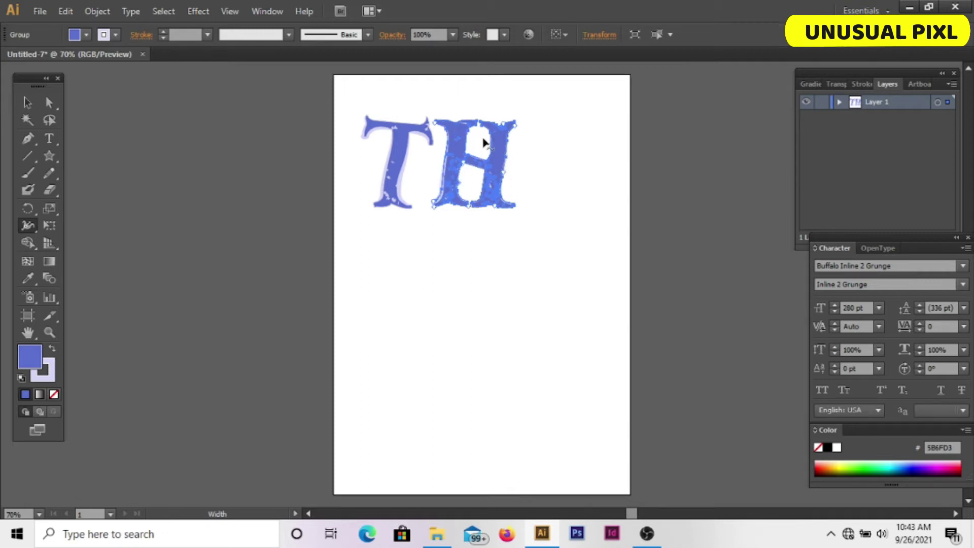
pyautogui.click(50, 138)
# Step: Type a letter A below TH and twist it 20°
pyautogui.moveTo(361, 257)
pyautogui.mouseDown()
pyautogui.moveTo(476, 365)
pyautogui.moveTo(576, 426)
pyautogui.mouseUp()
pyautogui.write('A')
pyautogui.press('Escape')
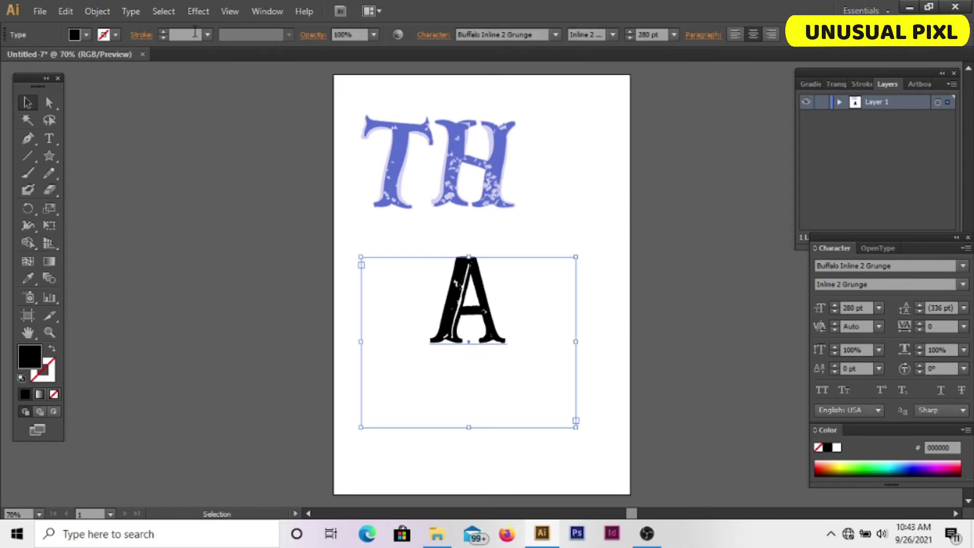
pyautogui.click(198, 11)
pyautogui.click(388, 199)
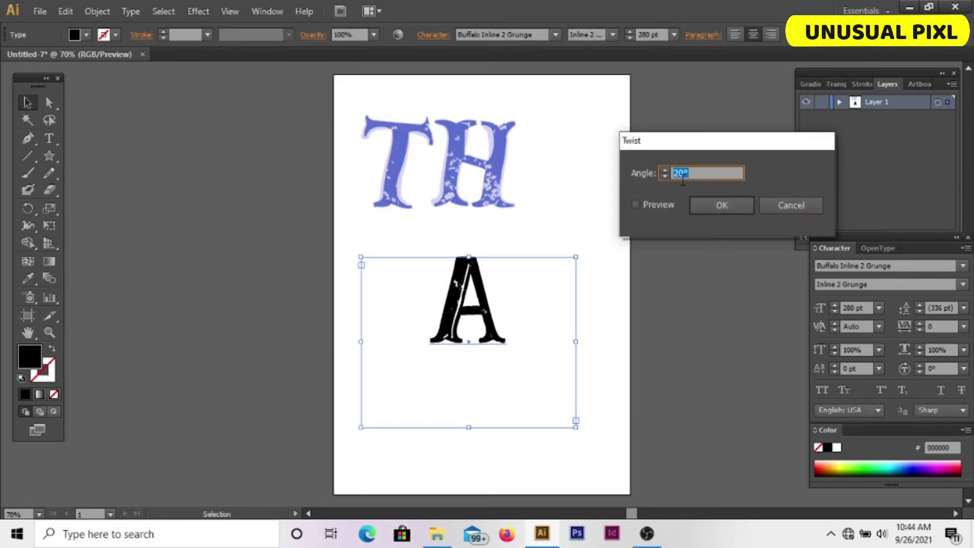
pyautogui.click(635, 204)
pyautogui.press('Return')
# Step: Expand the twisted A and copy the H's blue appearance onto it
pyautogui.doubleClick(502, 296)
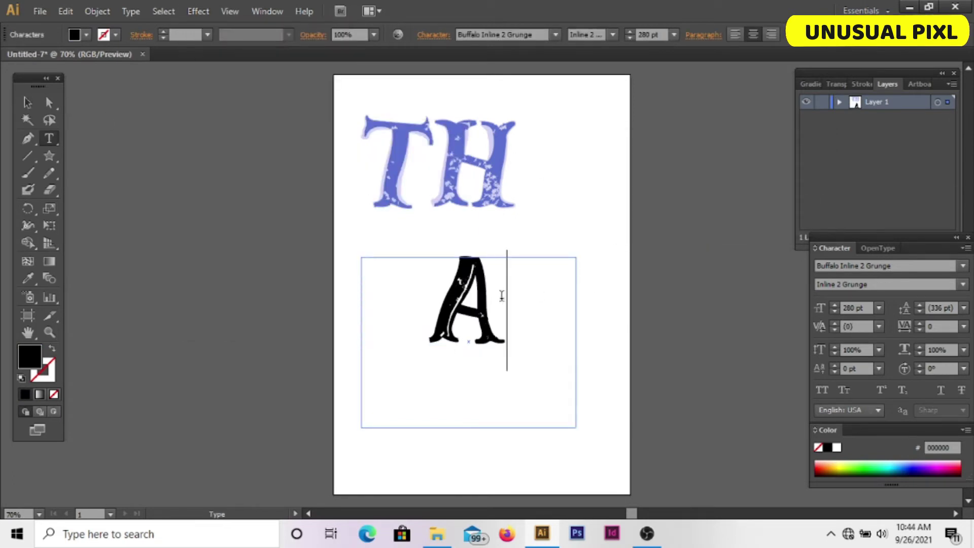
pyautogui.click(97, 11)
pyautogui.click(127, 178)
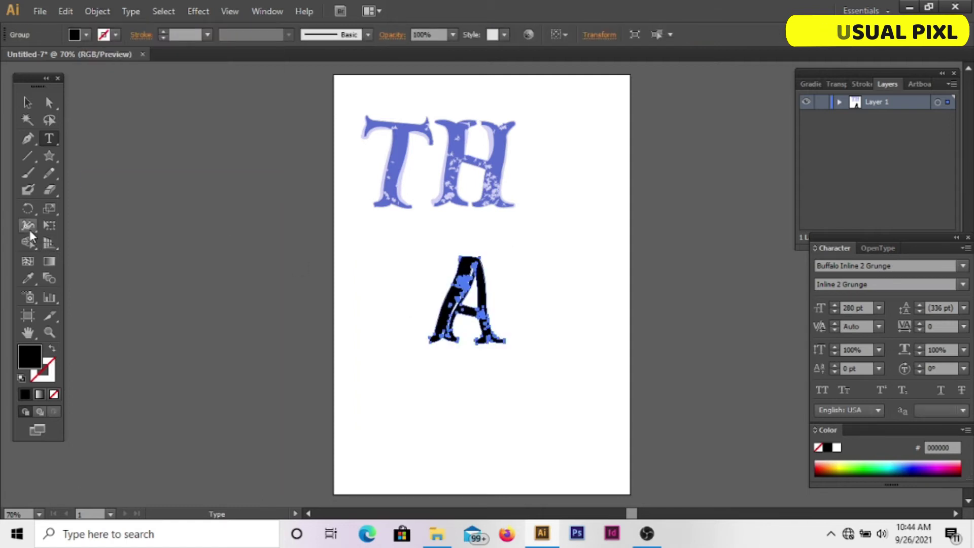
pyautogui.moveTo(29, 243); pyautogui.dragTo(127, 242)
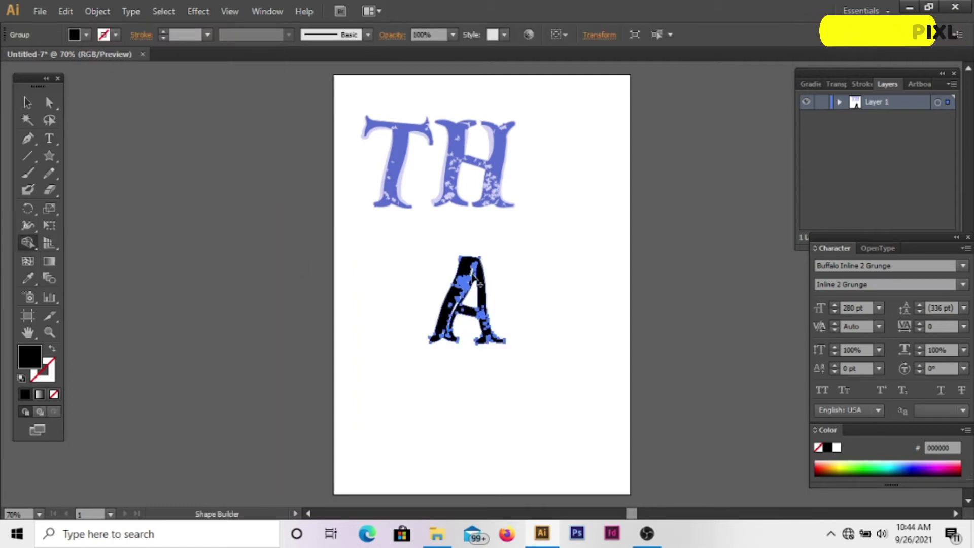
pyautogui.click(28, 278)
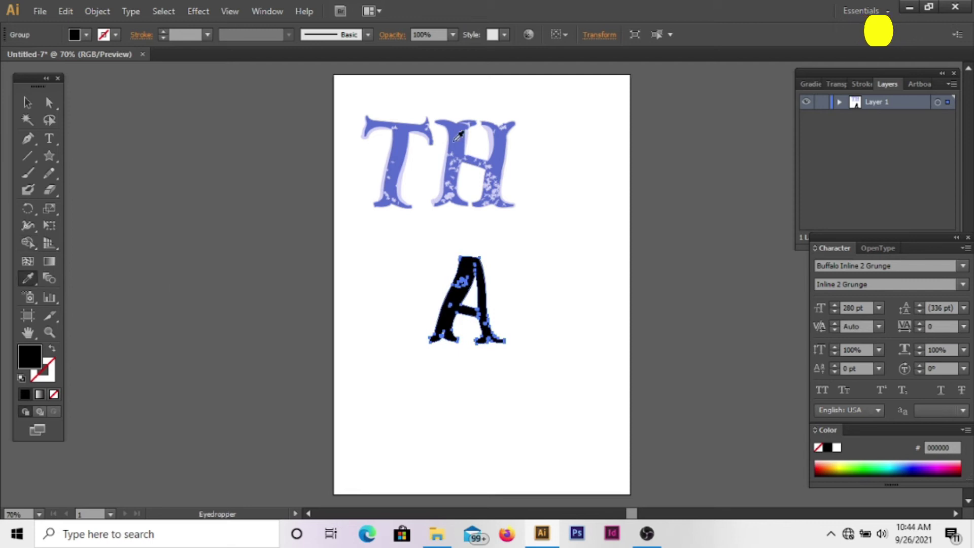
pyautogui.click(457, 137)
# Step: Set the A's outline weight to 1 pt
pyautogui.click(208, 35)
pyautogui.click(227, 81)
pyautogui.click(207, 35)
pyautogui.click(222, 96)
# Step: Adjust the A's stroke width and move it up beside the TH
pyautogui.click(28, 103)
pyautogui.click(28, 227)
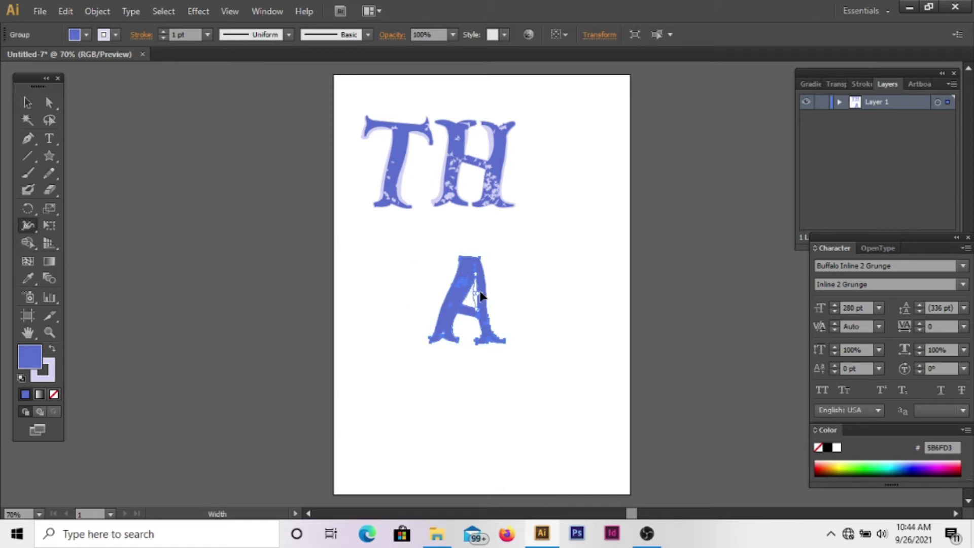
pyautogui.click(28, 103)
pyautogui.click(145, 173)
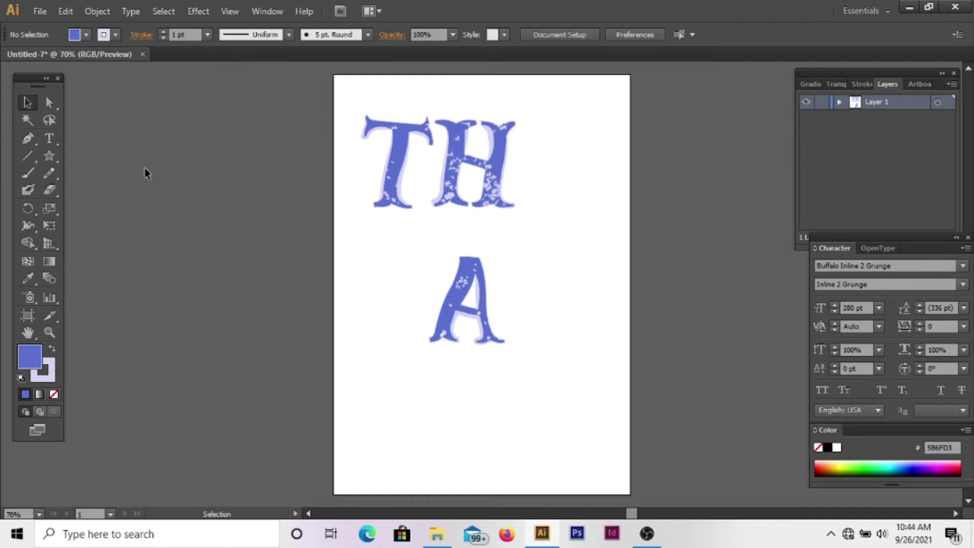
pyautogui.moveTo(484, 289); pyautogui.dragTo(562, 143)
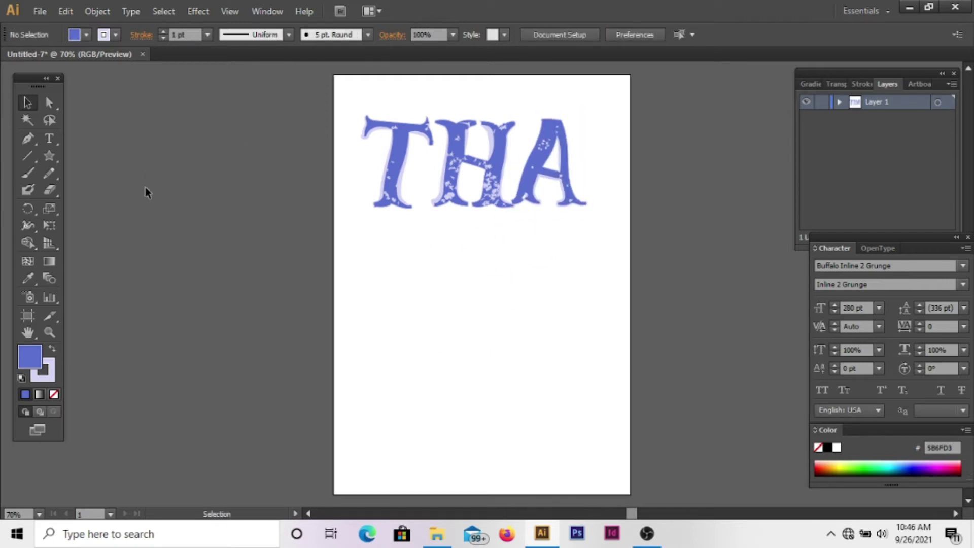
# Step: Type a letter N below THA and twist it 20°
pyautogui.press('t')
pyautogui.moveTo(392, 270)
pyautogui.mouseDown()
pyautogui.moveTo(546, 391)
pyautogui.moveTo(588, 410)
pyautogui.moveTo(587, 423)
pyautogui.mouseUp()
pyautogui.write('N')
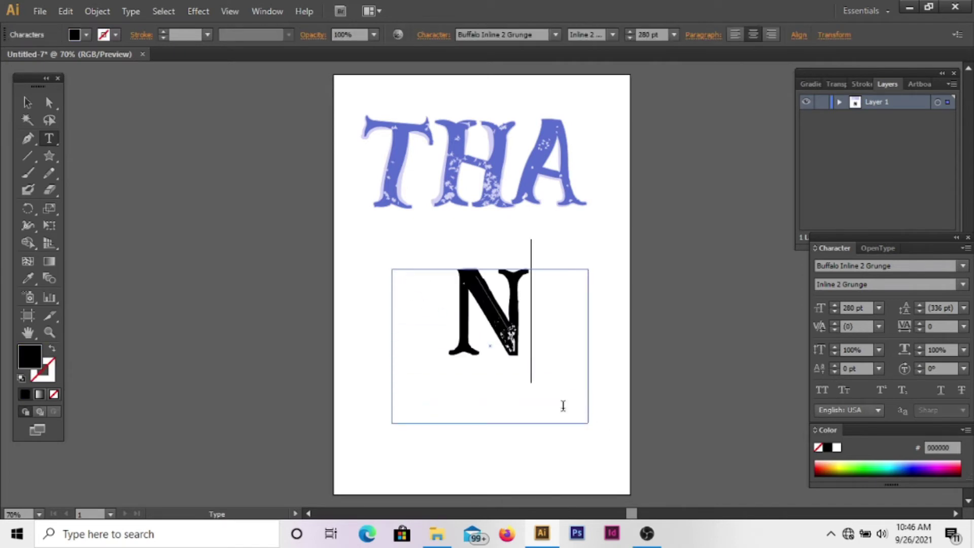
pyautogui.click(28, 102)
pyautogui.click(198, 10)
pyautogui.click(365, 184)
pyautogui.click(634, 204)
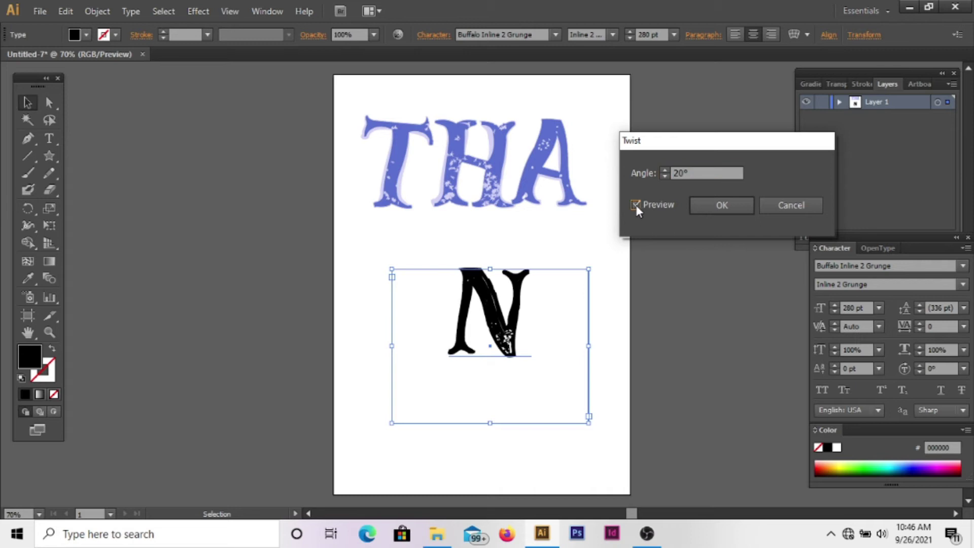
pyautogui.click(719, 203)
# Step: Expand the N and copy THA's blue appearance onto it with a 1 pt outline
pyautogui.hotkey('ctrl', 'shift', 'o')
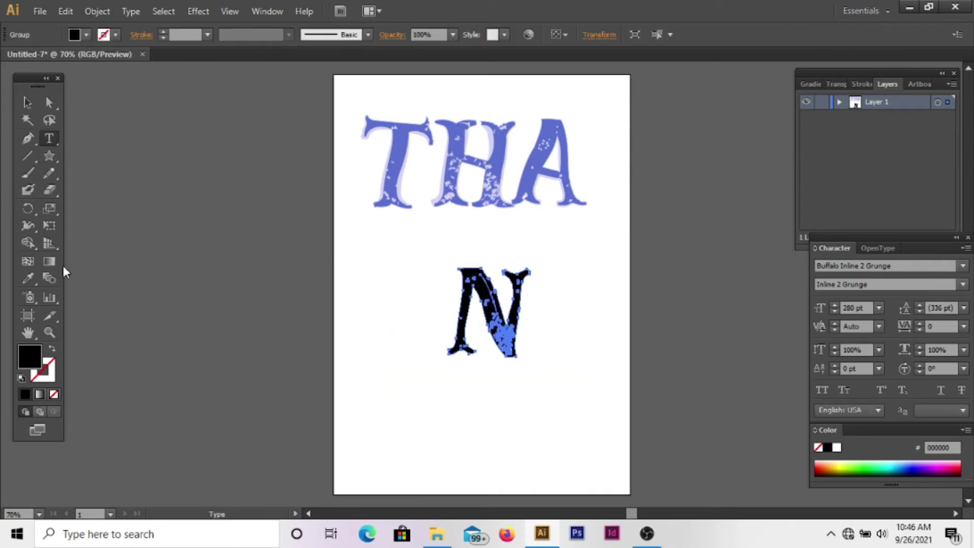
pyautogui.click(27, 242)
pyautogui.click(76, 248)
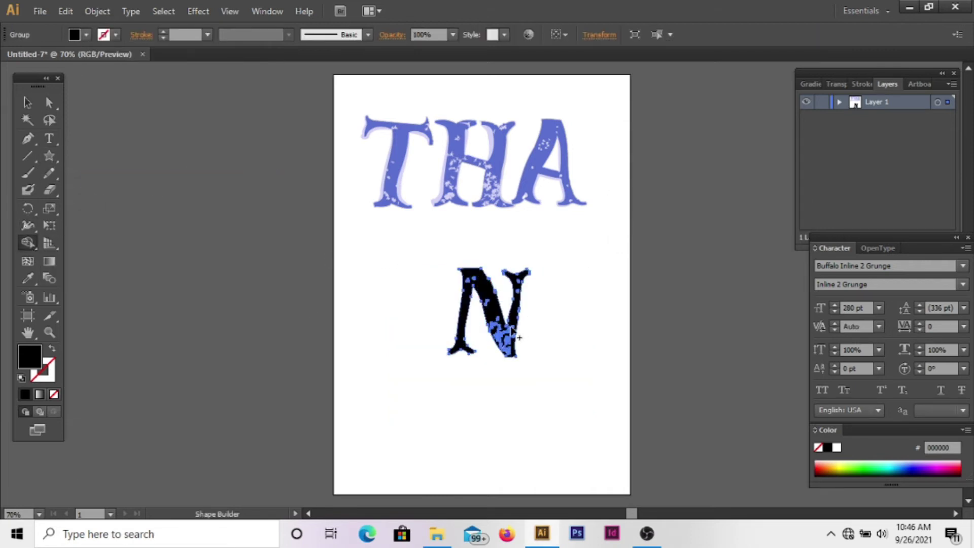
pyautogui.click(28, 278)
pyautogui.click(548, 155)
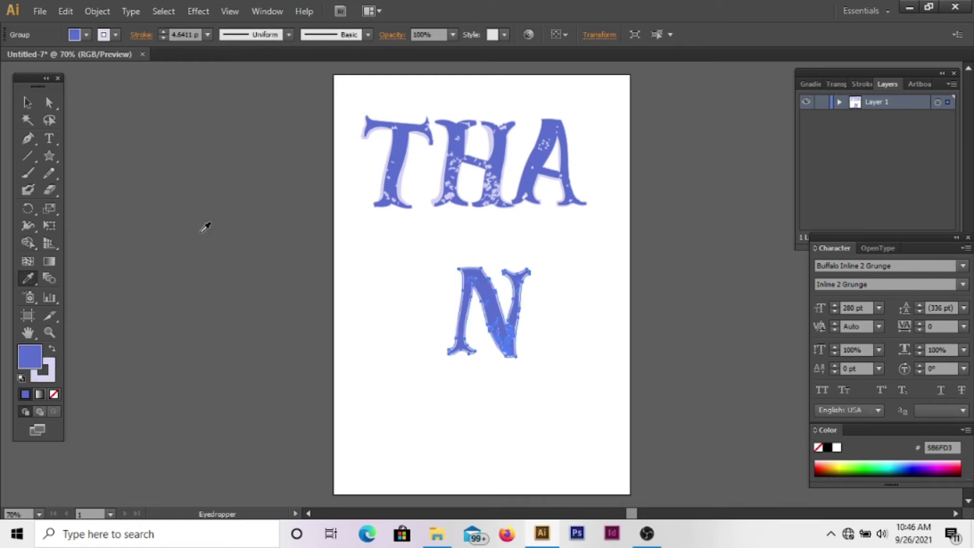
pyautogui.click(208, 34)
pyautogui.click(223, 99)
# Step: Reshape the N's diagonal stroke width, undo it, and move N under the left of THA
pyautogui.press('v')
pyautogui.click(251, 206)
pyautogui.click(496, 316)
pyautogui.click(28, 225)
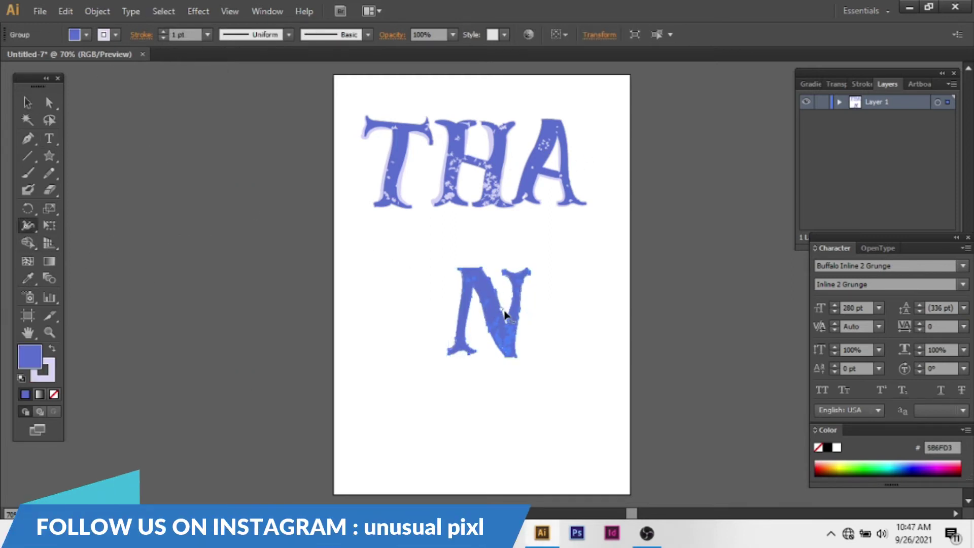
pyautogui.moveTo(485, 297); pyautogui.dragTo(448, 294)
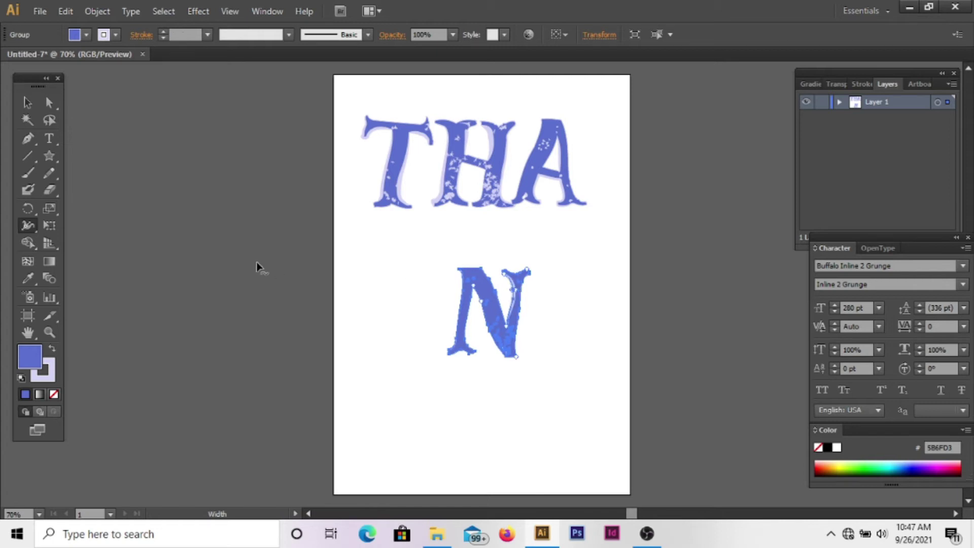
pyautogui.hotkey('ctrl', 'z')
pyautogui.moveTo(501, 337); pyautogui.dragTo(421, 299)
pyautogui.click(130, 167)
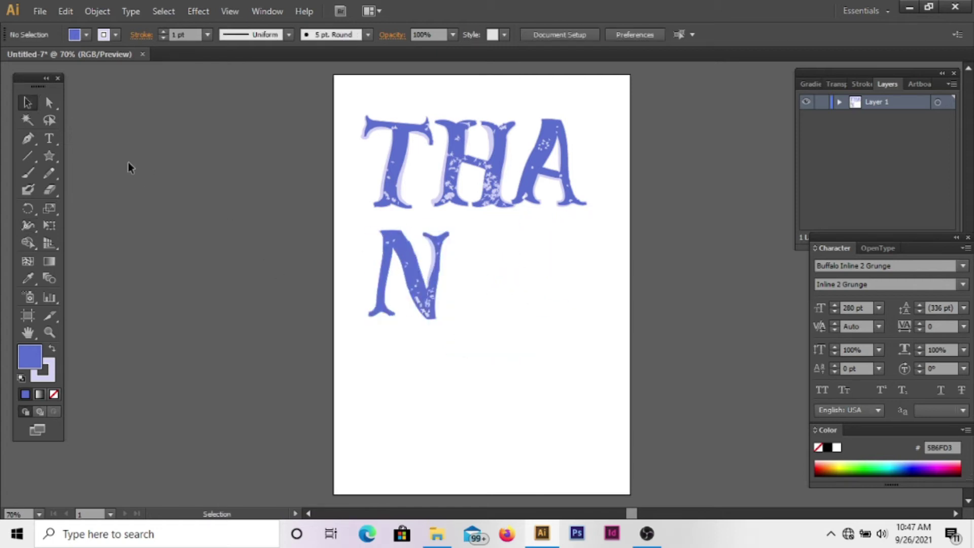
# Step: Type a K in a text area to the right of the N
pyautogui.press('t')
pyautogui.moveTo(475, 230); pyautogui.dragTo(607, 363)
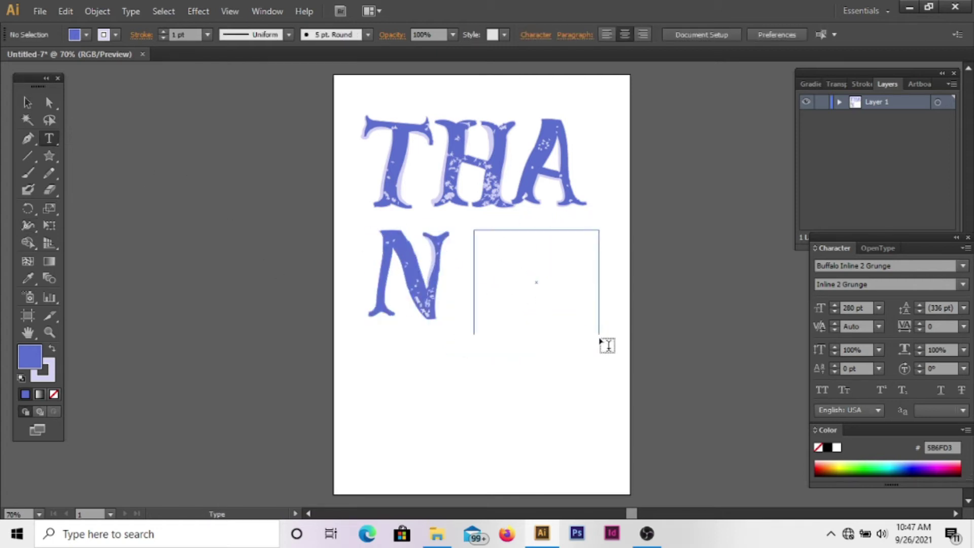
pyautogui.write('K')
pyautogui.hotkey('ctrl', 'a')
pyautogui.click(33, 105)
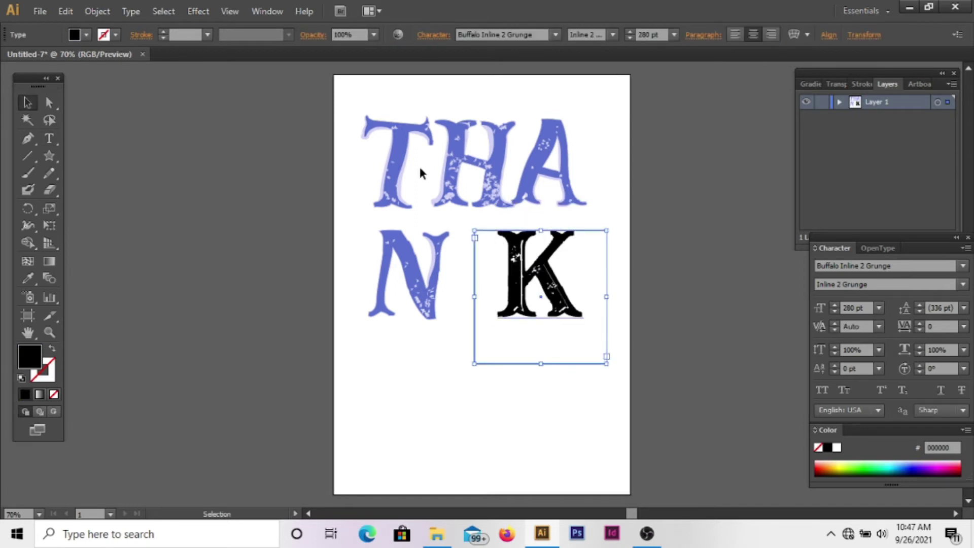
# Step: Apply a Twist effect to the K and eyedrop the N's blue grunge style onto it
pyautogui.click(197, 12)
pyautogui.click(386, 206)
pyautogui.press('Escape')
pyautogui.click(49, 138)
pyautogui.hotkey('ctrl', 'a')
pyautogui.press('i')
pyautogui.click(433, 269)
# Step: Set the K's stroke to 1 pt and move it right beside the N
pyautogui.hotkey('shift', 'w')
pyautogui.click(208, 34)
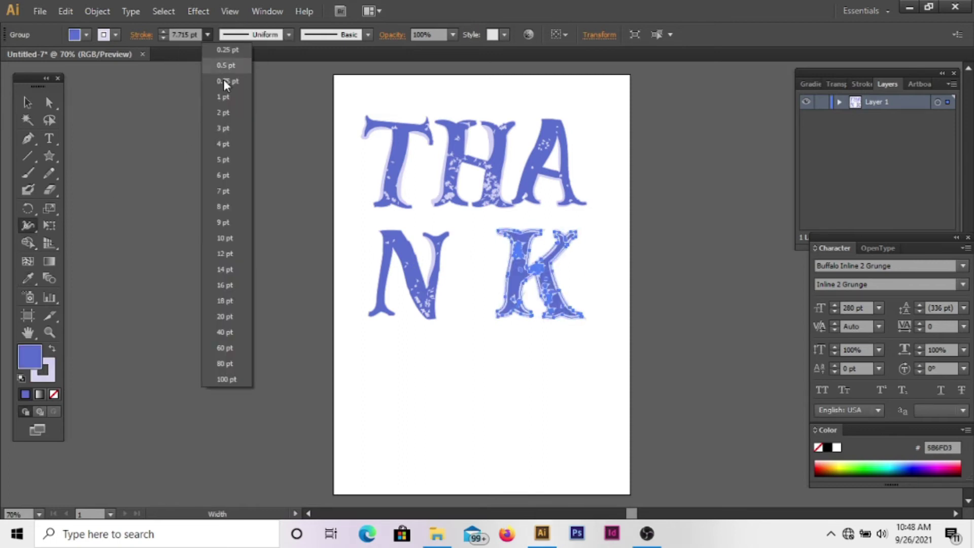
pyautogui.click(223, 97)
pyautogui.press('v')
pyautogui.moveTo(543, 279); pyautogui.dragTo(493, 279)
pyautogui.moveTo(351, 103)
pyautogui.mouseDown()
pyautogui.moveTo(593, 213)
pyautogui.moveTo(525, 191)
pyautogui.mouseUp()
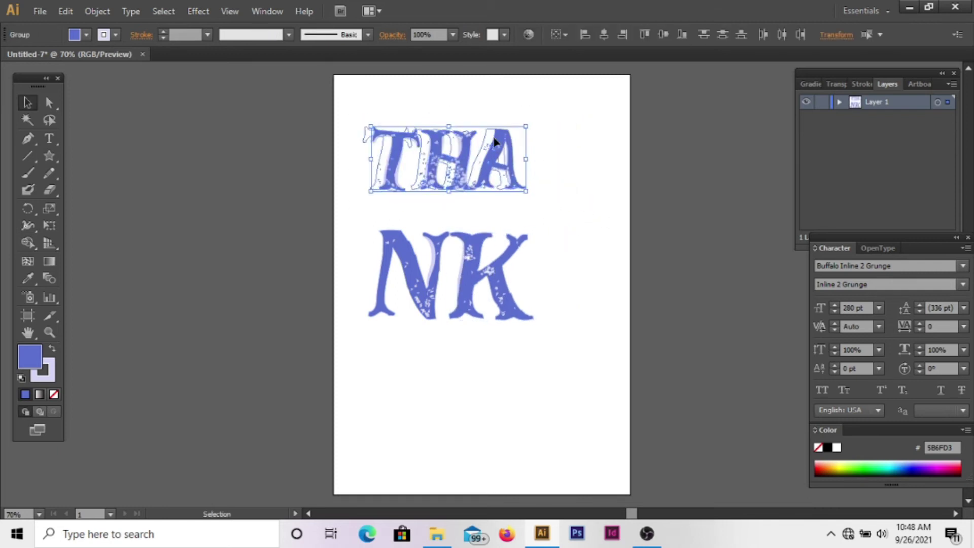
# Step: Move the NK letters after THA so the word reads THANK
pyautogui.click(487, 213)
pyautogui.click(486, 262)
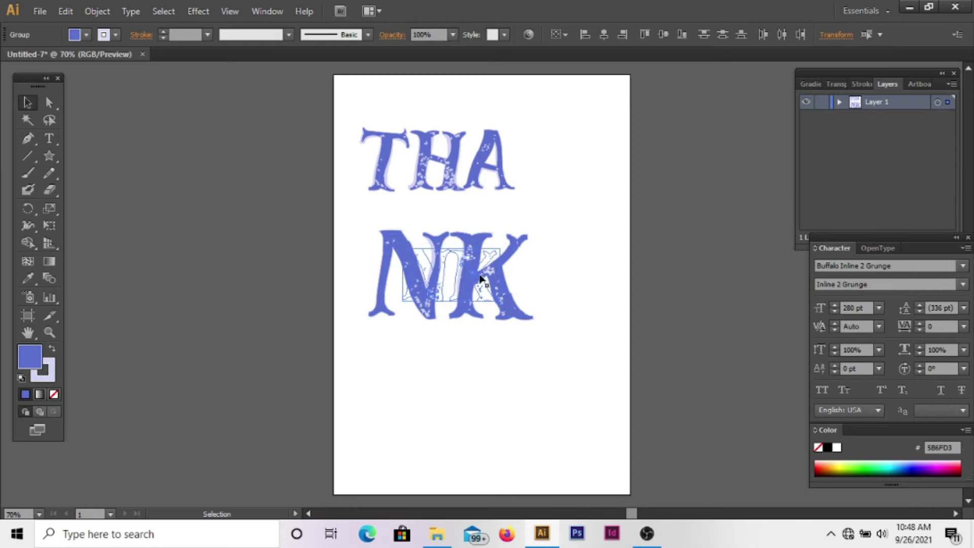
pyautogui.moveTo(480, 278); pyautogui.dragTo(586, 158)
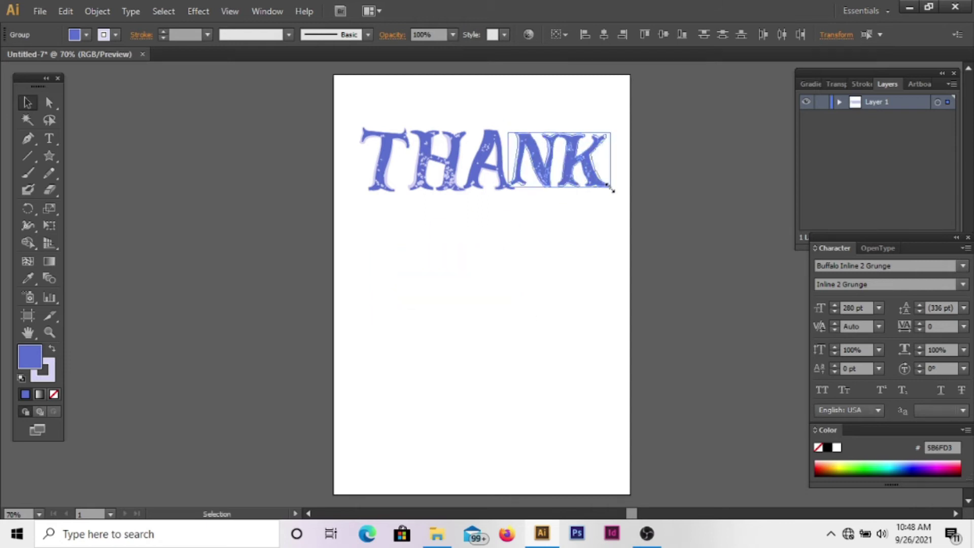
# Step: Select the whole word THANK, move it lower on the page and scale it smaller
pyautogui.click(218, 134)
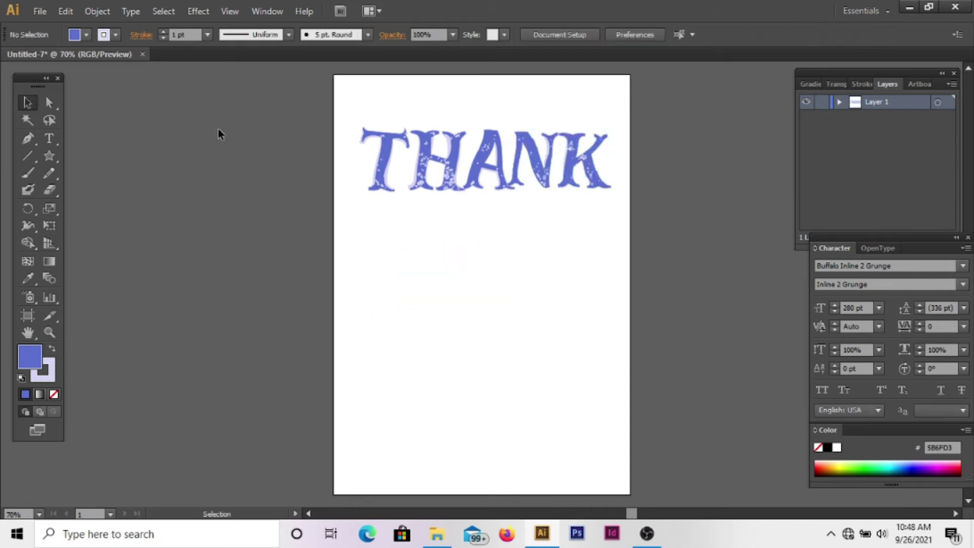
pyautogui.moveTo(357, 116); pyautogui.dragTo(604, 196)
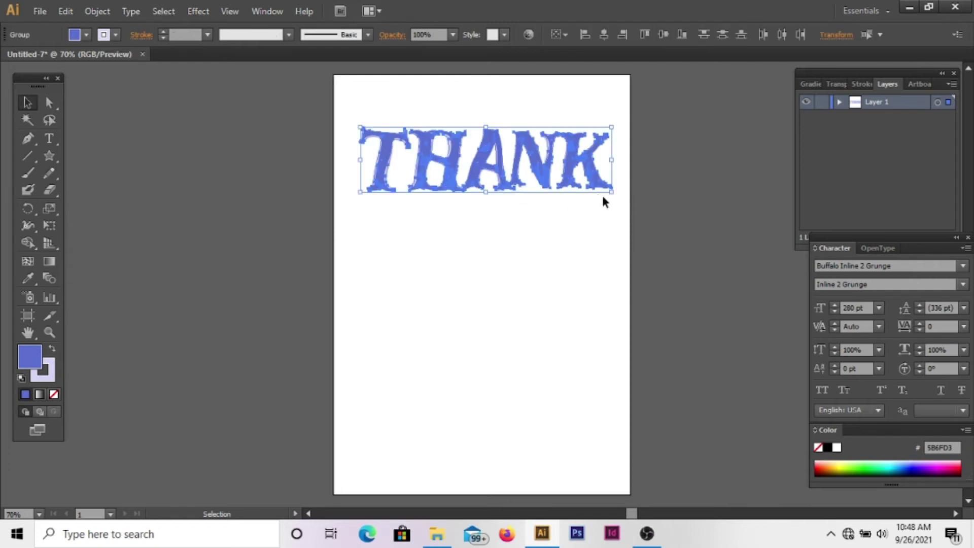
pyautogui.moveTo(525, 150); pyautogui.dragTo(520, 206)
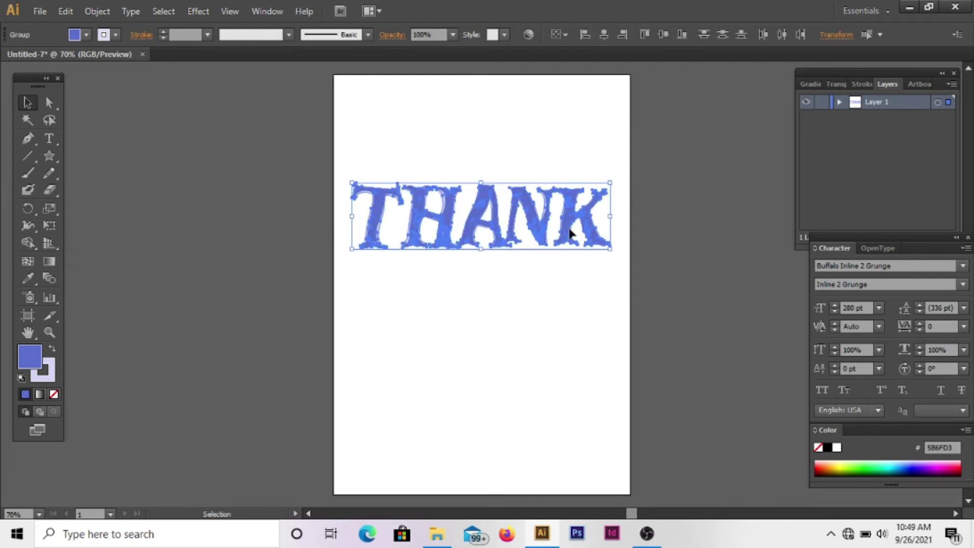
pyautogui.moveTo(615, 251)
pyautogui.mouseDown()
pyautogui.moveTo(558, 223)
pyautogui.moveTo(575, 240)
pyautogui.mouseUp()
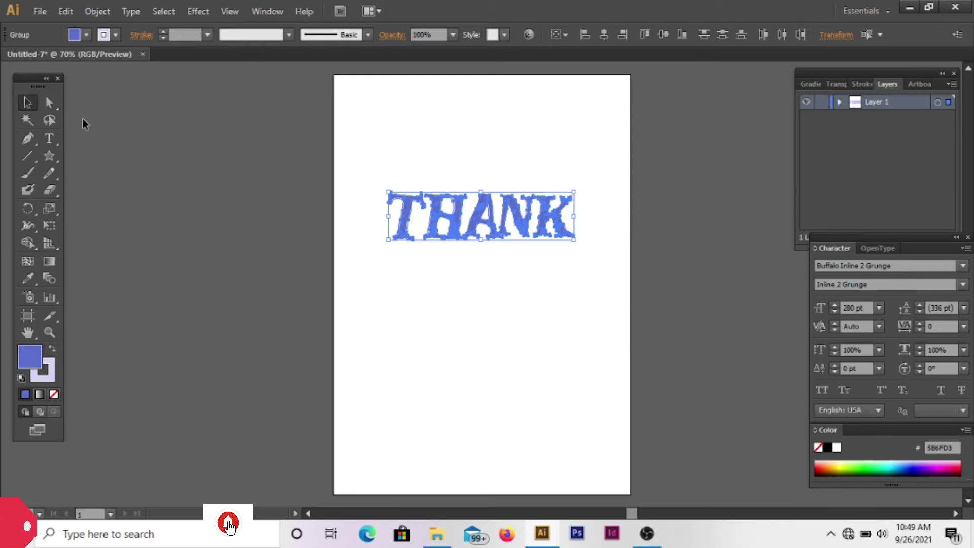
pyautogui.click(565, 264)
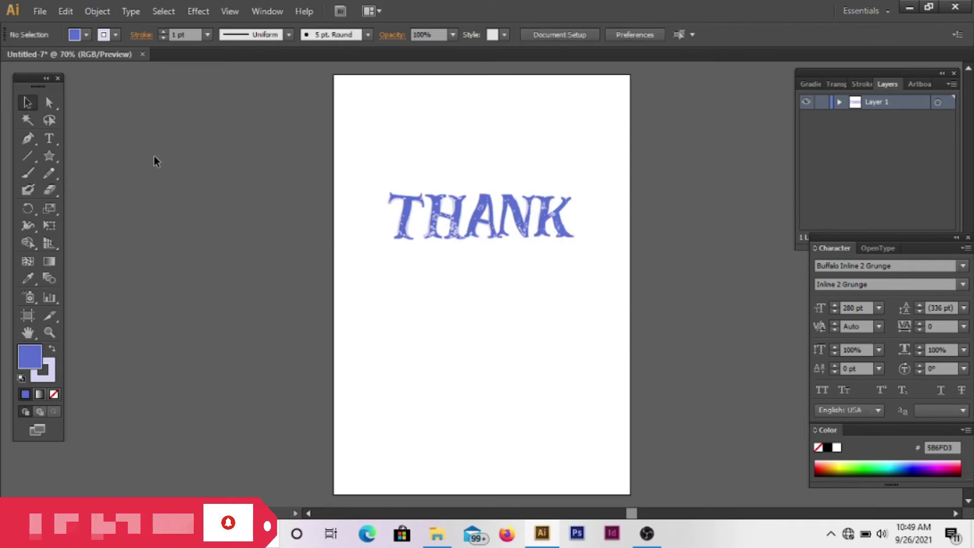
pyautogui.click(50, 138)
# Step: Type a Y in a text area below THANK and apply a Twist effect
pyautogui.moveTo(379, 304); pyautogui.dragTo(582, 423)
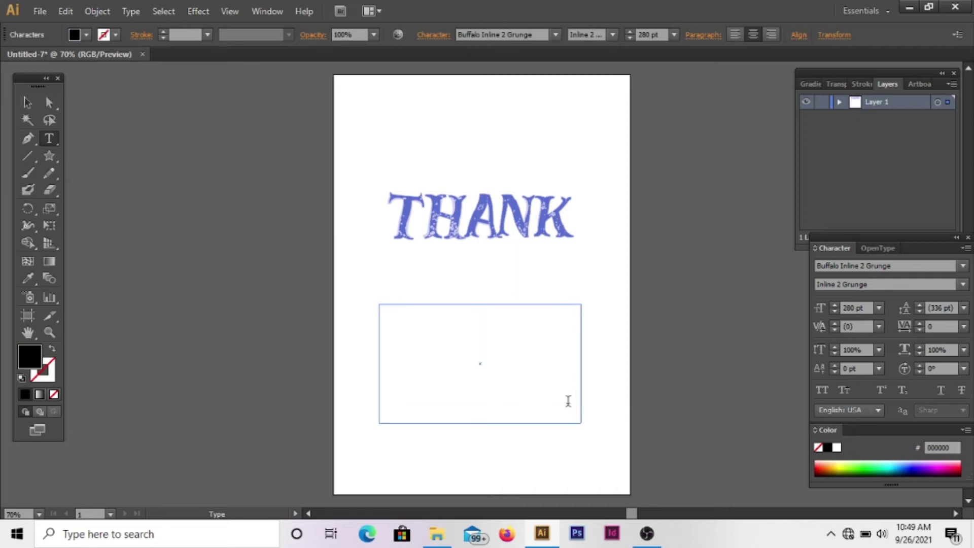
pyautogui.write('Y')
pyautogui.hotkey('ctrl', 'a')
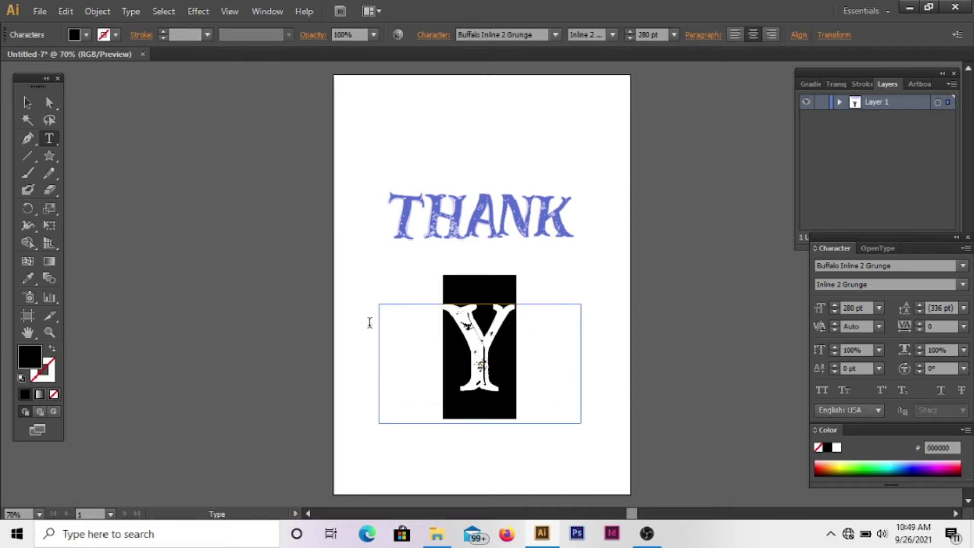
pyautogui.press('Escape')
pyautogui.click(198, 11)
pyautogui.click(381, 207)
pyautogui.click(716, 205)
# Step: Create outlines of the Y, merge its pieces with Shape Builder, and eyedrop THANK's blue
pyautogui.click(131, 11)
pyautogui.click(278, 175)
pyautogui.click(28, 242)
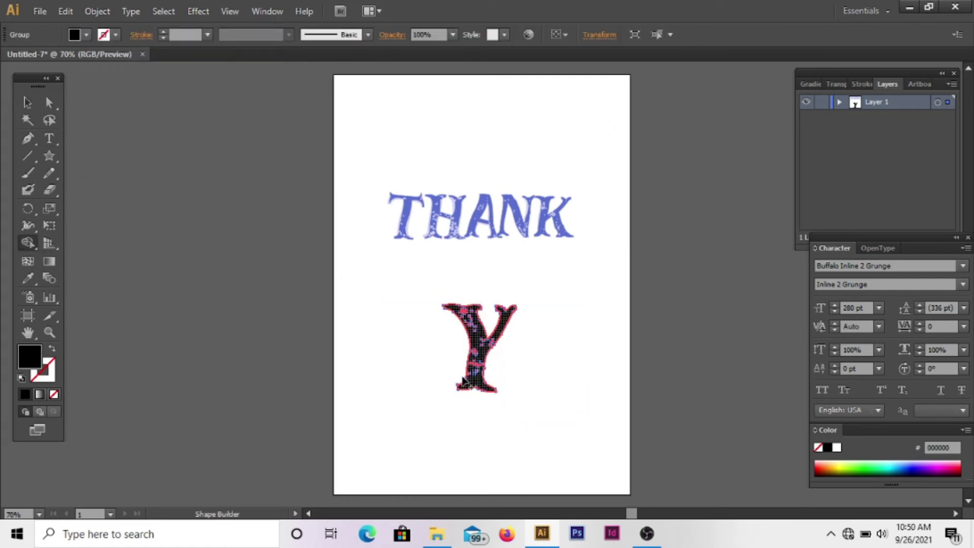
pyautogui.moveTo(483, 325); pyautogui.dragTo(477, 383)
pyautogui.click(29, 279)
pyautogui.click(480, 215)
# Step: Move the Y up under THANK and scale it to match the other letters
pyautogui.press('v')
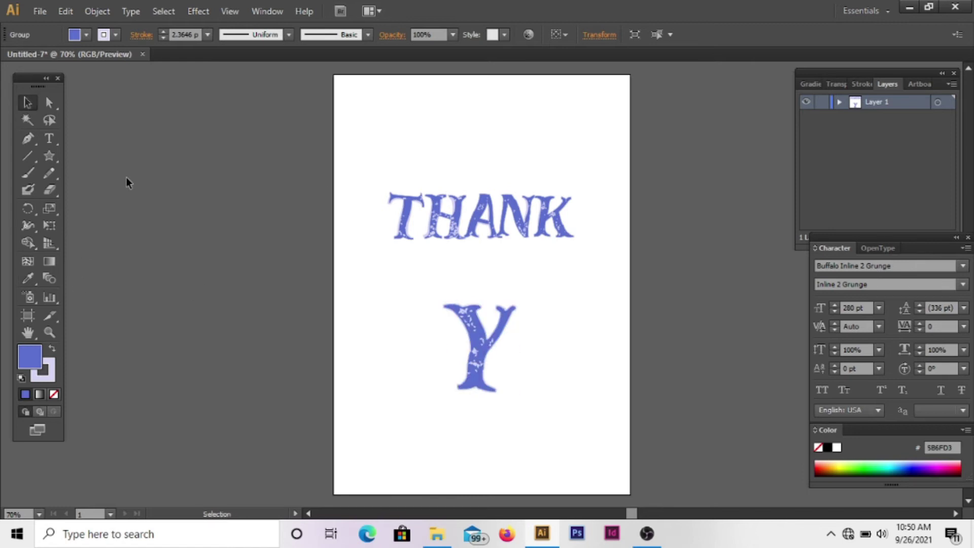
pyautogui.moveTo(477, 345); pyautogui.dragTo(425, 308)
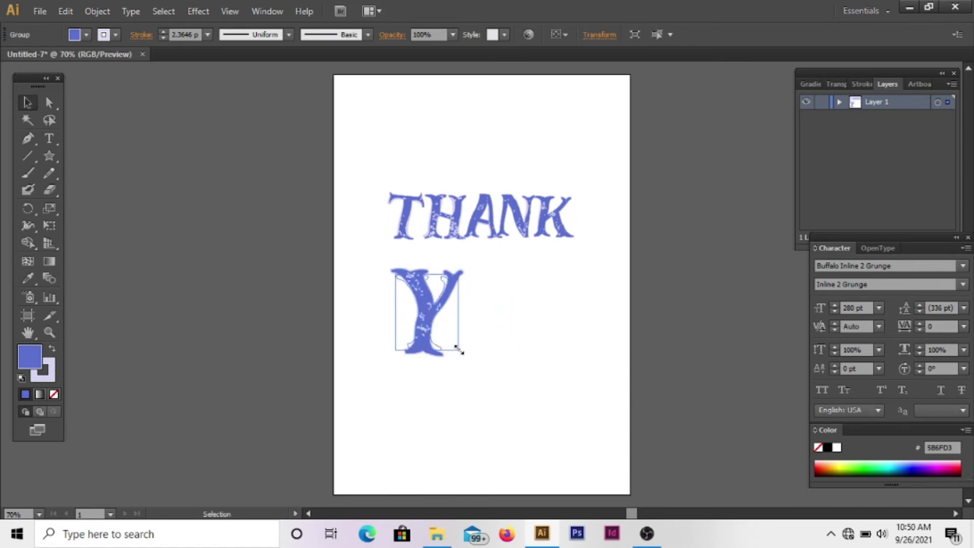
pyautogui.moveTo(464, 357); pyautogui.dragTo(468, 327)
pyautogui.click(497, 309)
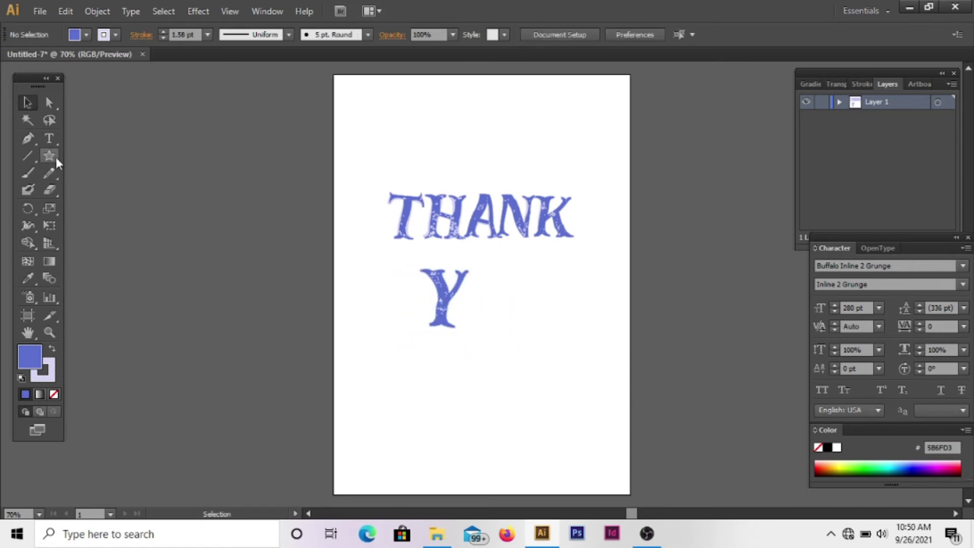
# Step: Type an O in a text area below the Y and apply a Twist effect
pyautogui.click(48, 138)
pyautogui.moveTo(387, 348); pyautogui.dragTo(552, 464)
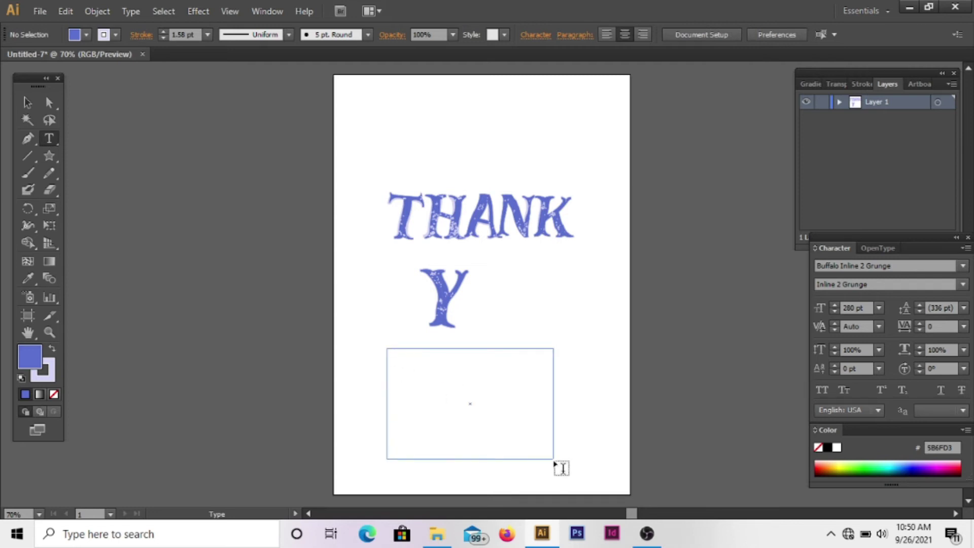
pyautogui.write('O')
pyautogui.press('Escape')
pyautogui.click(198, 11)
pyautogui.moveTo(241, 126)
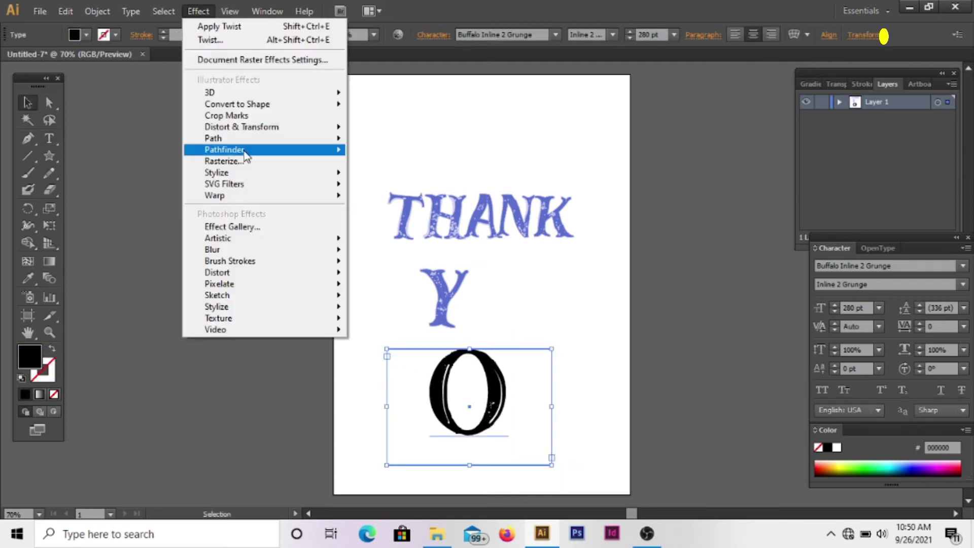
pyautogui.click(380, 207)
pyautogui.click(718, 204)
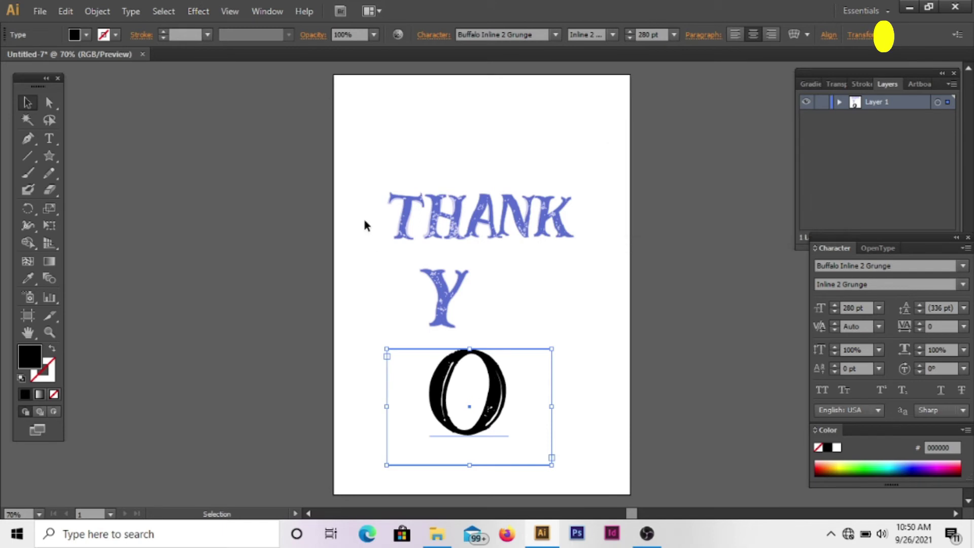
# Step: Expand the O's appearance, merge its pieces, and fill it with blue 5B6FD3
pyautogui.doubleClick(466, 390)
pyautogui.click(97, 11)
pyautogui.click(115, 178)
pyautogui.click(455, 376)
pyautogui.click(28, 278)
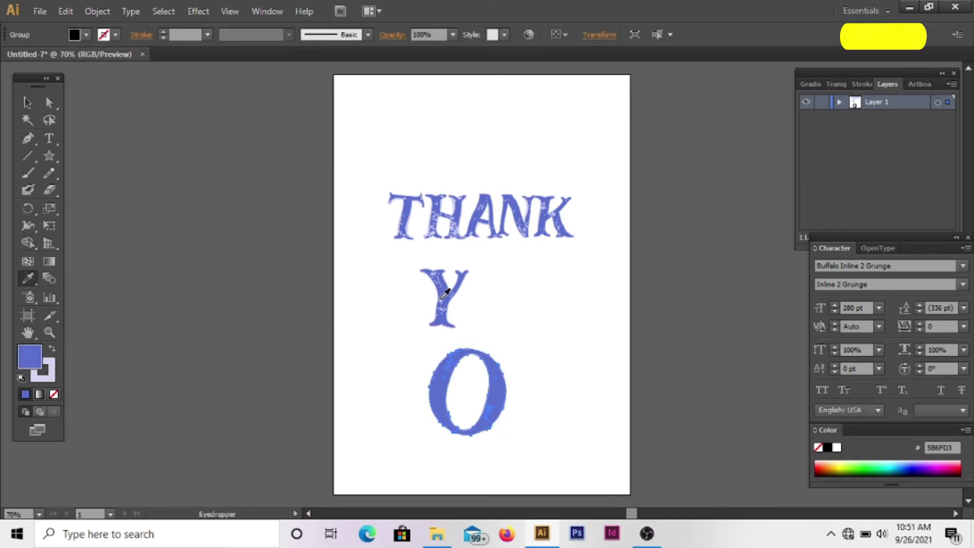
pyautogui.click(441, 294)
# Step: Move the O up beside the Y and scale it down to spell YO
pyautogui.click(28, 225)
pyautogui.press('v')
pyautogui.moveTo(489, 409)
pyautogui.mouseDown()
pyautogui.moveTo(524, 341)
pyautogui.moveTo(517, 329)
pyautogui.mouseUp()
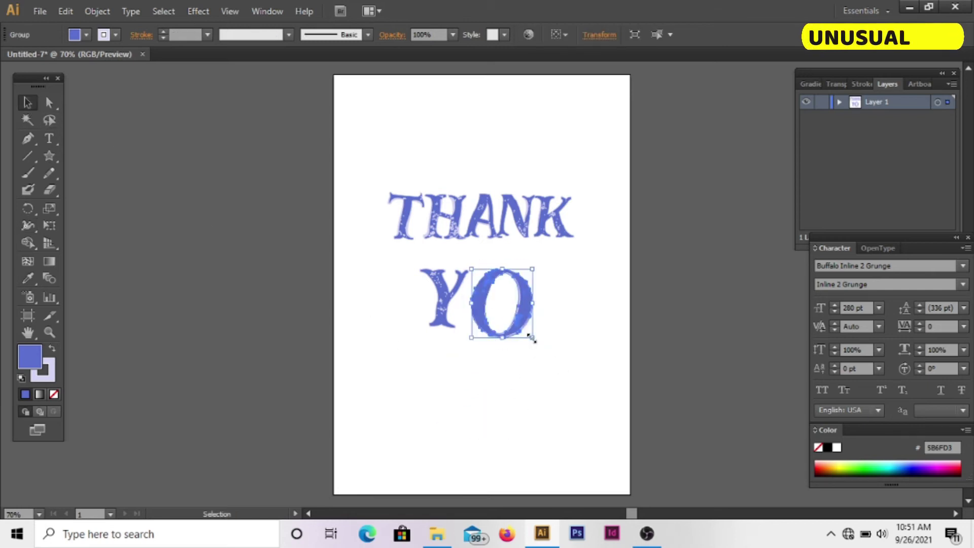
pyautogui.click(568, 312)
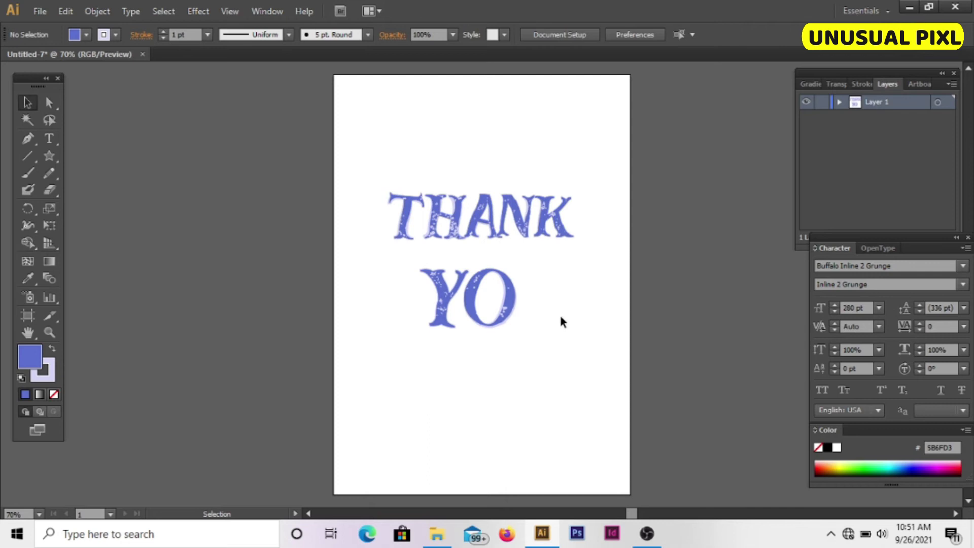
# Step: Type a U in a text area below YO and apply a Twist effect
pyautogui.click(49, 138)
pyautogui.moveTo(398, 352); pyautogui.dragTo(573, 449)
pyautogui.write('U')
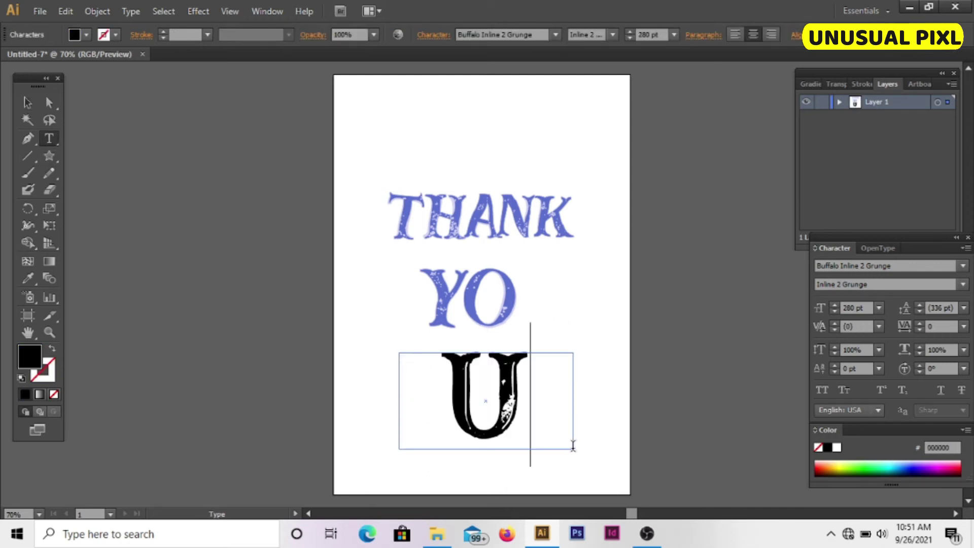
pyautogui.press('Escape')
pyautogui.click(198, 12)
pyautogui.click(383, 245)
pyautogui.click(720, 204)
# Step: Expand the twisted U, merge its fragments, give it the O's blue and a 1 pt stroke
pyautogui.click(97, 11)
pyautogui.click(147, 178)
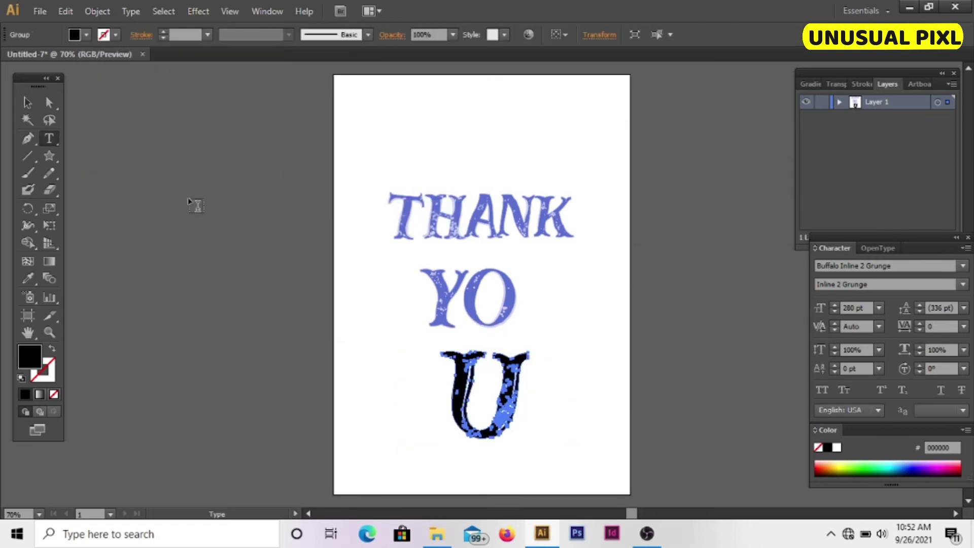
pyautogui.moveTo(27, 242); pyautogui.dragTo(76, 244)
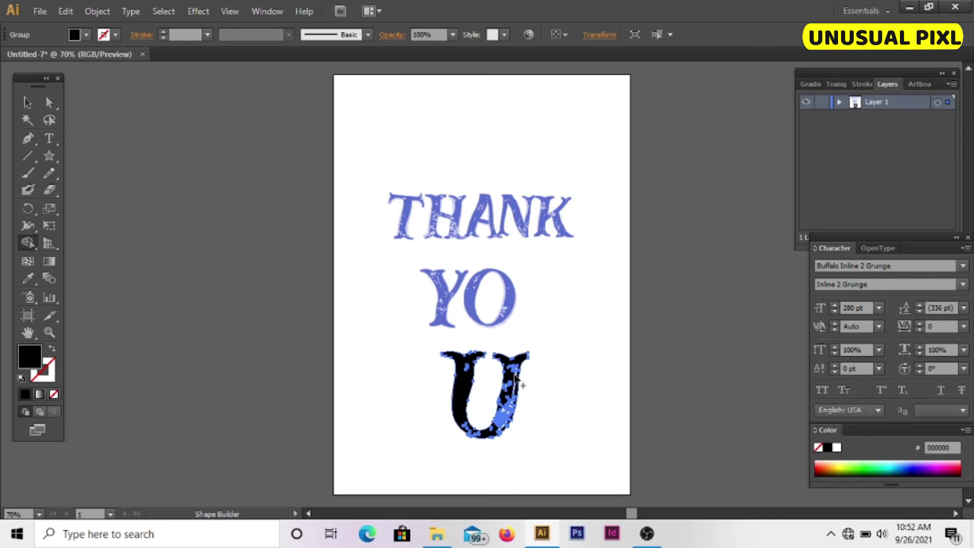
pyautogui.click(492, 293)
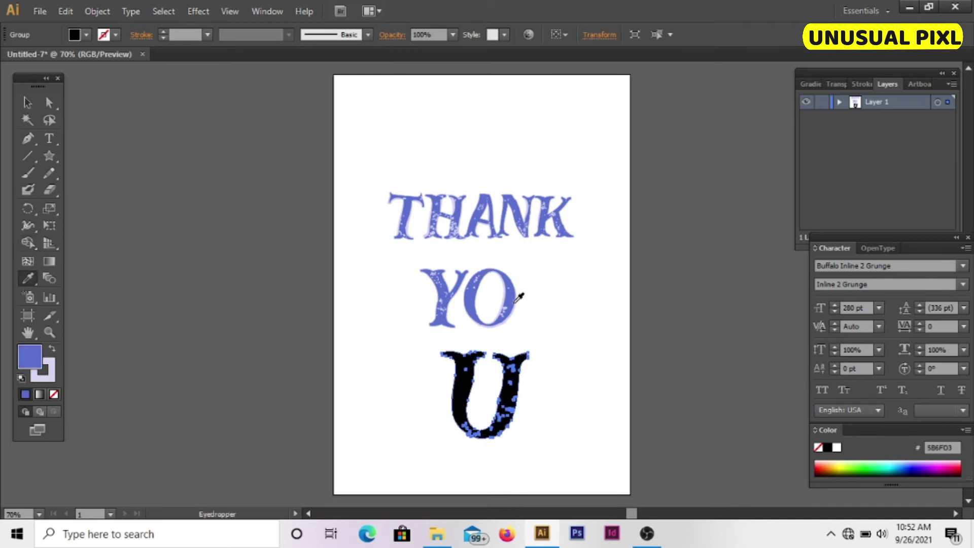
pyautogui.press('v')
pyautogui.click(208, 35)
pyautogui.click(223, 78)
pyautogui.click(28, 225)
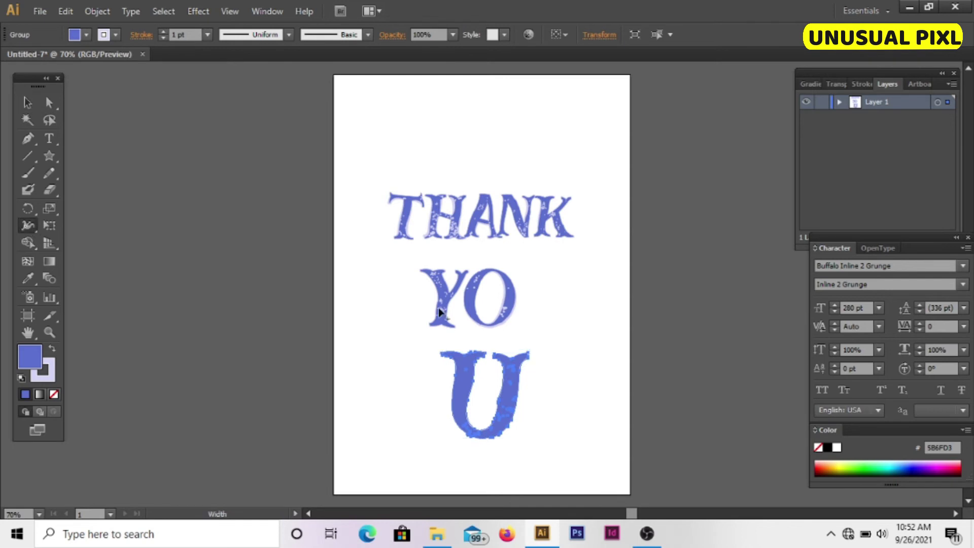
pyautogui.click(505, 407)
# Step: Move the U up beside YO and shrink it to match
pyautogui.press('v')
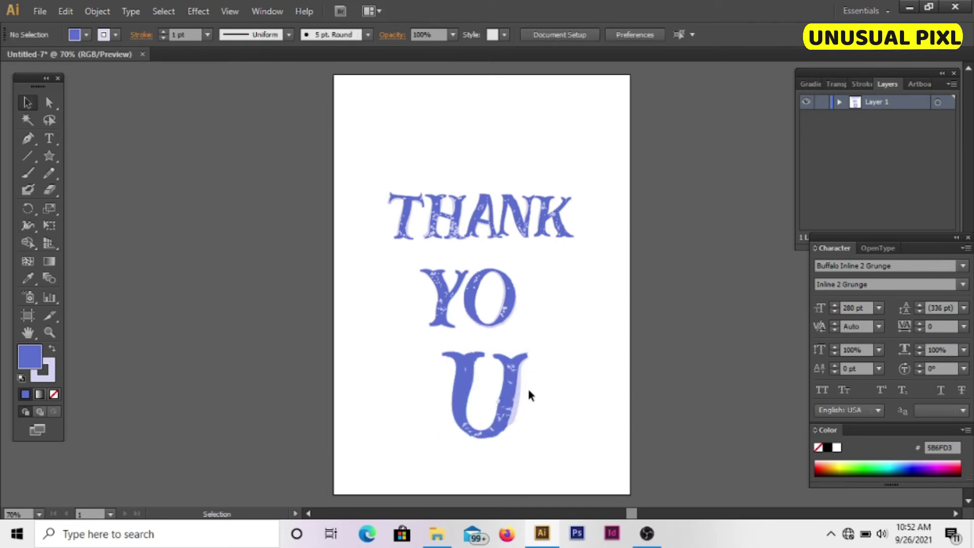
pyautogui.moveTo(528, 388); pyautogui.dragTo(598, 293)
pyautogui.moveTo(598, 339); pyautogui.dragTo(583, 325)
pyautogui.click(570, 296)
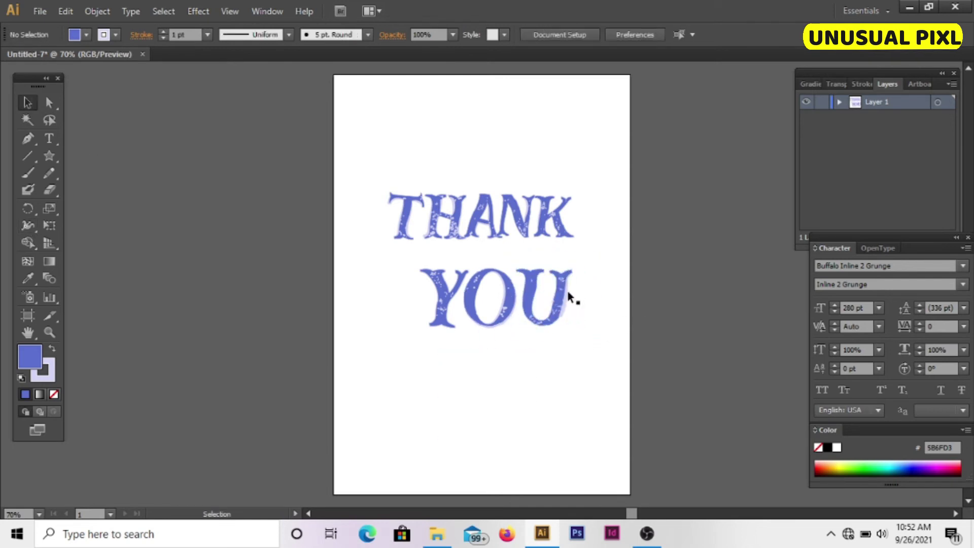
# Step: Enlarge THANK slightly, group it with YOU, and centre the text on the page
pyautogui.click(508, 218)
pyautogui.moveTo(574, 238); pyautogui.dragTo(582, 242)
pyautogui.click(580, 344)
pyautogui.click(533, 304)
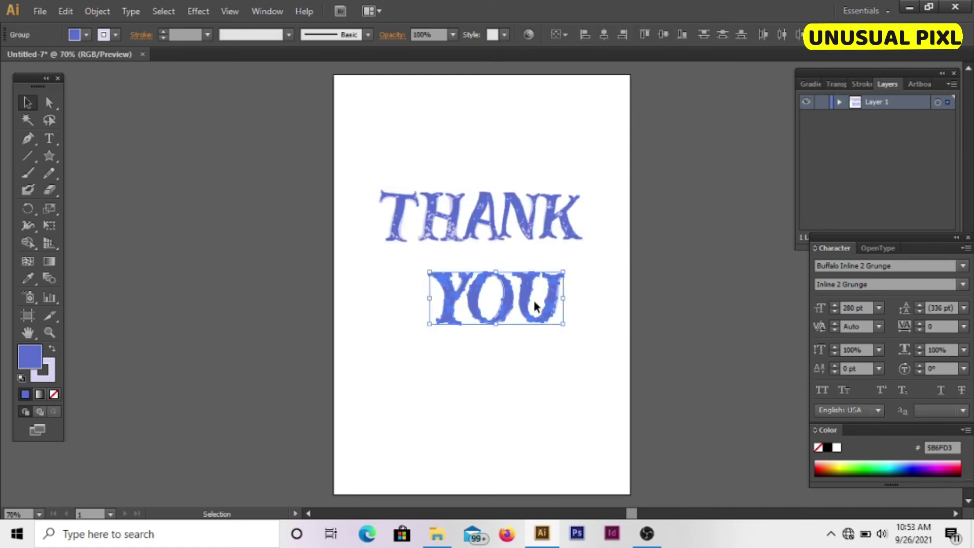
pyautogui.click(557, 306)
pyautogui.hotkey('ctrl', 'a')
pyautogui.hotkey('ctrl', 'g')
pyautogui.moveTo(523, 219); pyautogui.dragTo(523, 247)
pyautogui.click(558, 284)
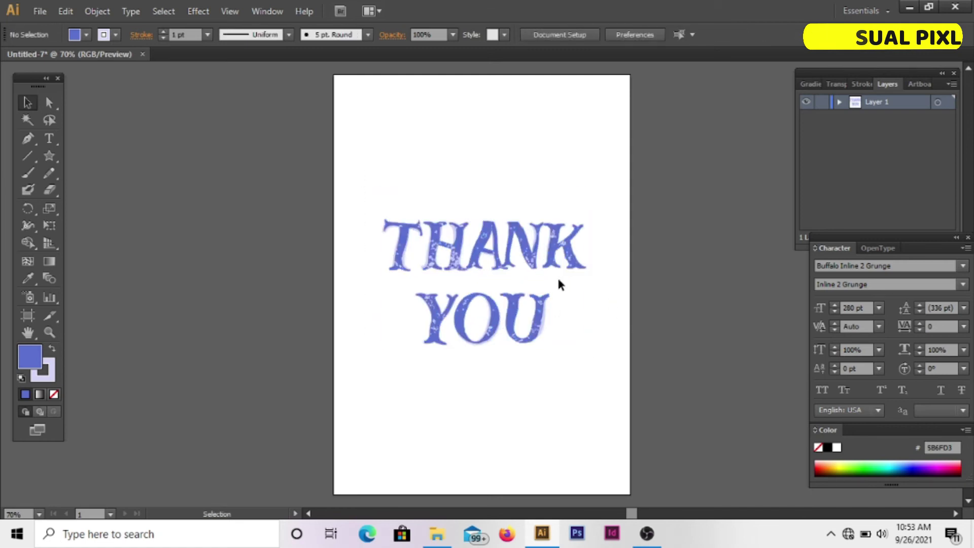
# Step: Add a new layer and draw a dark purple rectangle covering the whole page
pyautogui.click(917, 237)
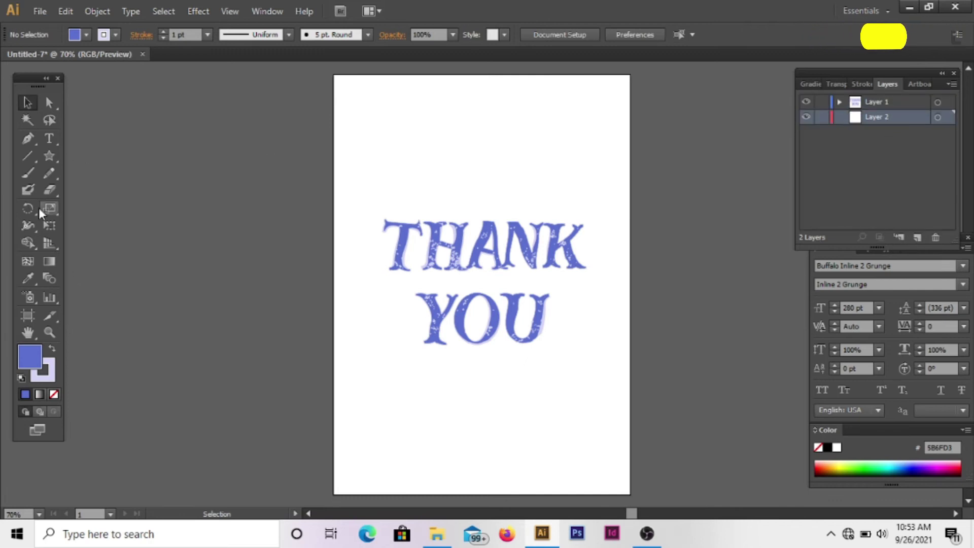
pyautogui.moveTo(58, 158); pyautogui.dragTo(82, 157)
pyautogui.doubleClick(30, 357)
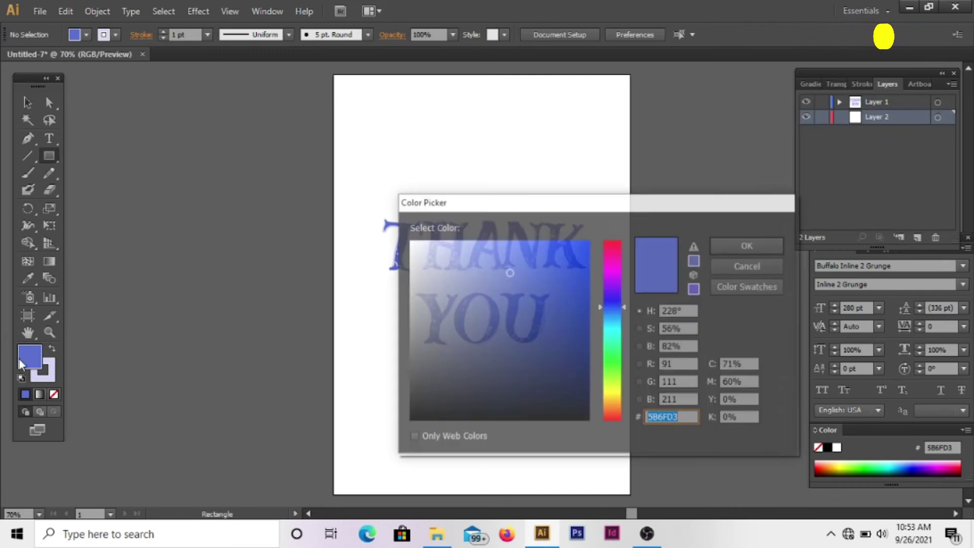
pyautogui.moveTo(529, 291); pyautogui.dragTo(542, 370)
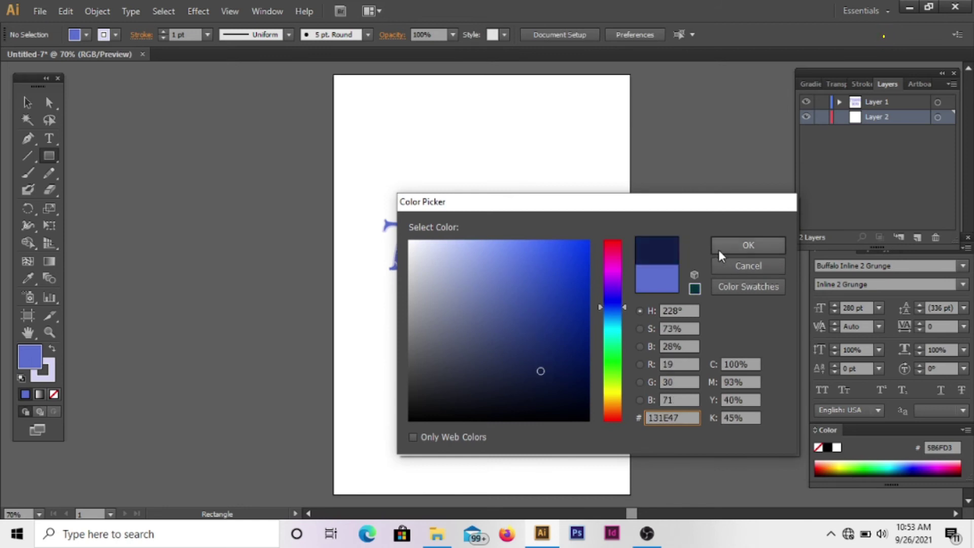
pyautogui.click(749, 245)
pyautogui.moveTo(333, 74); pyautogui.dragTo(630, 495)
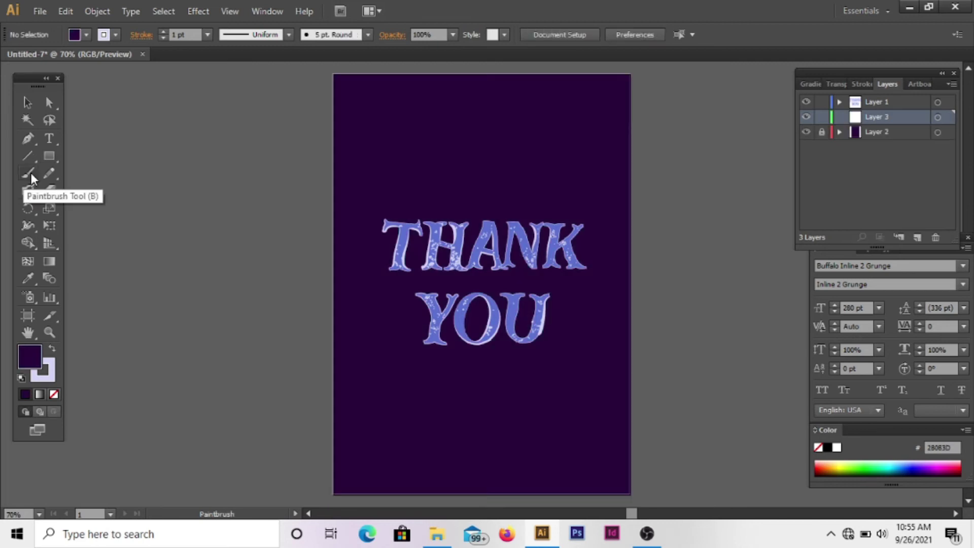
# Step: Show the Brushes panel from the Window menu
pyautogui.click(264, 11)
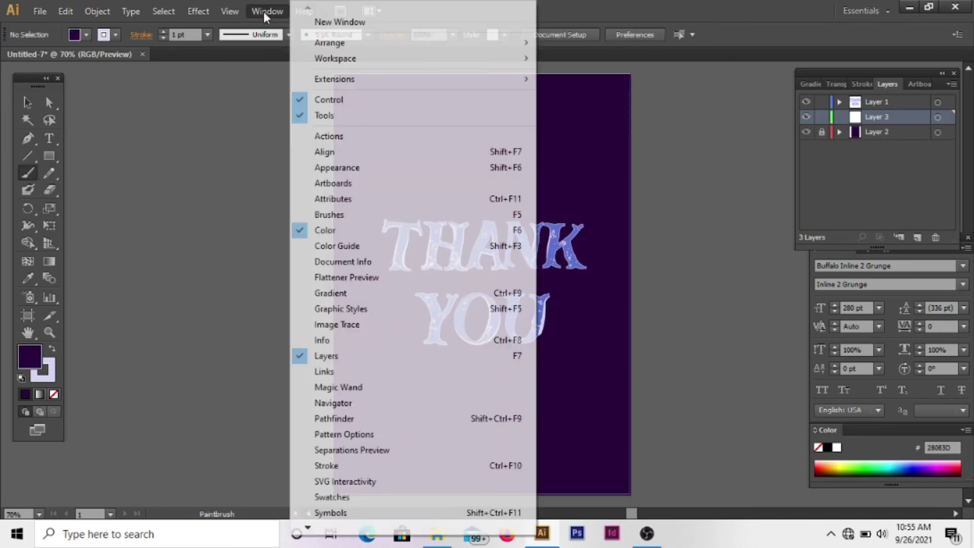
pyautogui.click(329, 214)
pyautogui.moveTo(646, 99)
pyautogui.mouseDown()
pyautogui.moveTo(255, 184)
pyautogui.moveTo(168, 132)
pyautogui.mouseUp()
pyautogui.scroll(-1, 285, 207)
# Step: Load the Borders_Decorative and Pattern Arrows libraries and add the dotted arrow brush to Brushes
pyautogui.click(103, 273)
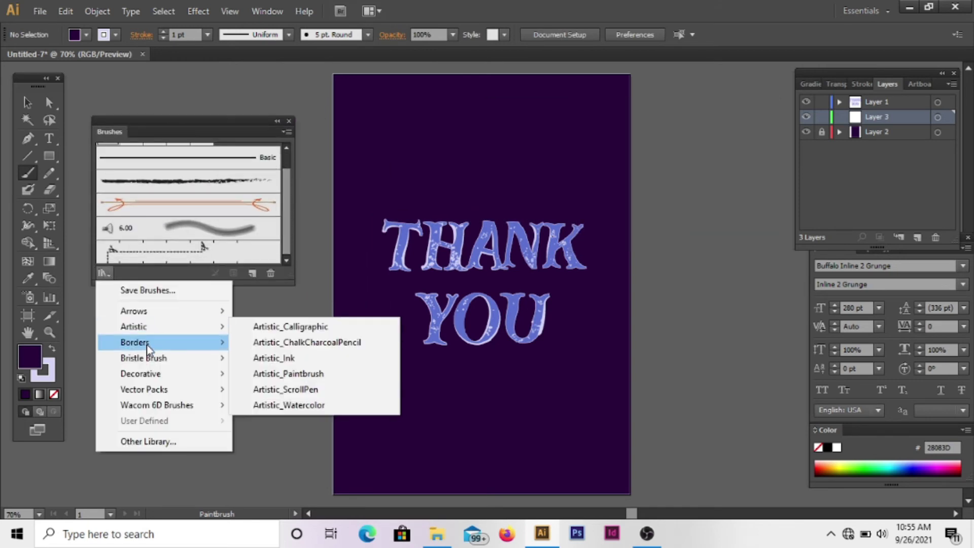
pyautogui.moveTo(135, 342)
pyautogui.click(284, 357)
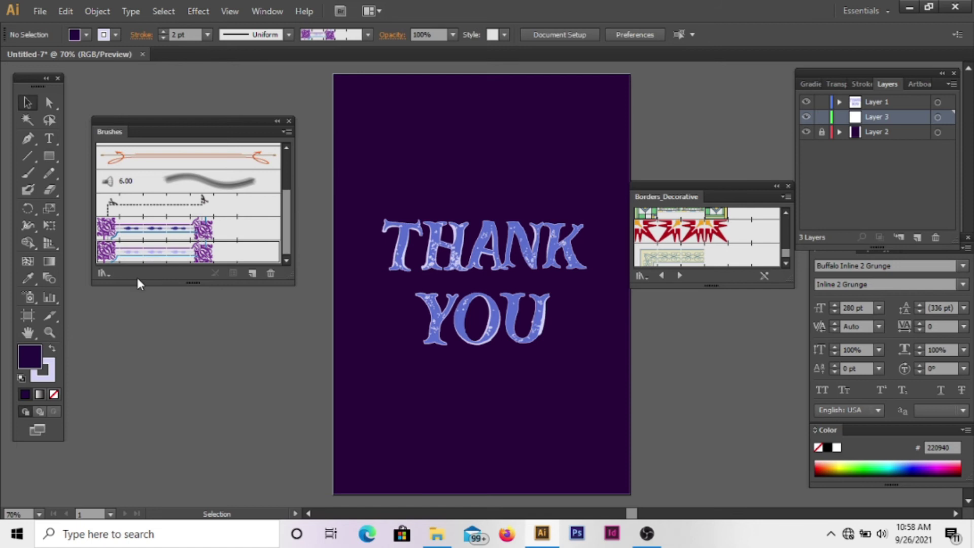
pyautogui.click(104, 273)
pyautogui.moveTo(785, 222)
pyautogui.mouseDown()
pyautogui.moveTo(787, 256)
pyautogui.moveTo(789, 227)
pyautogui.mouseUp()
pyautogui.moveTo(655, 262); pyautogui.dragTo(134, 260)
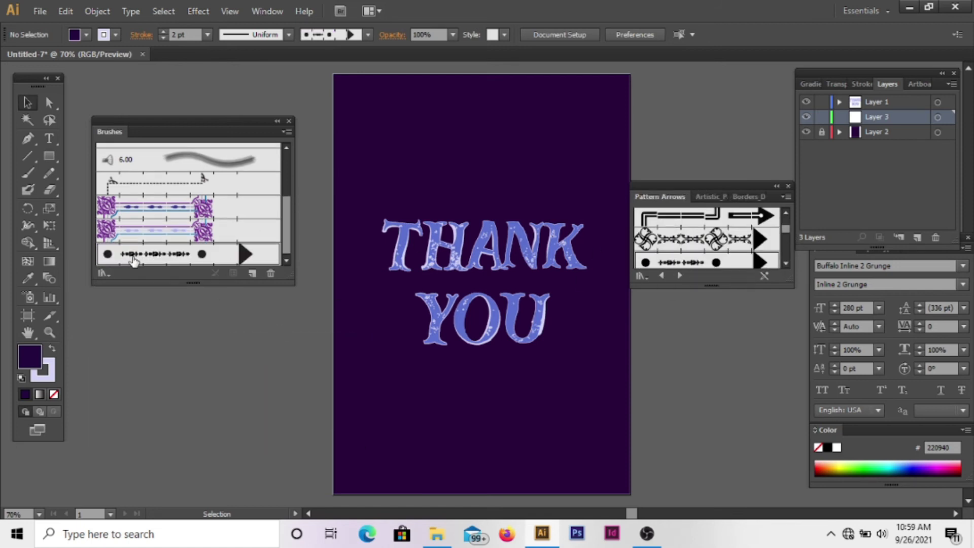
pyautogui.click(28, 139)
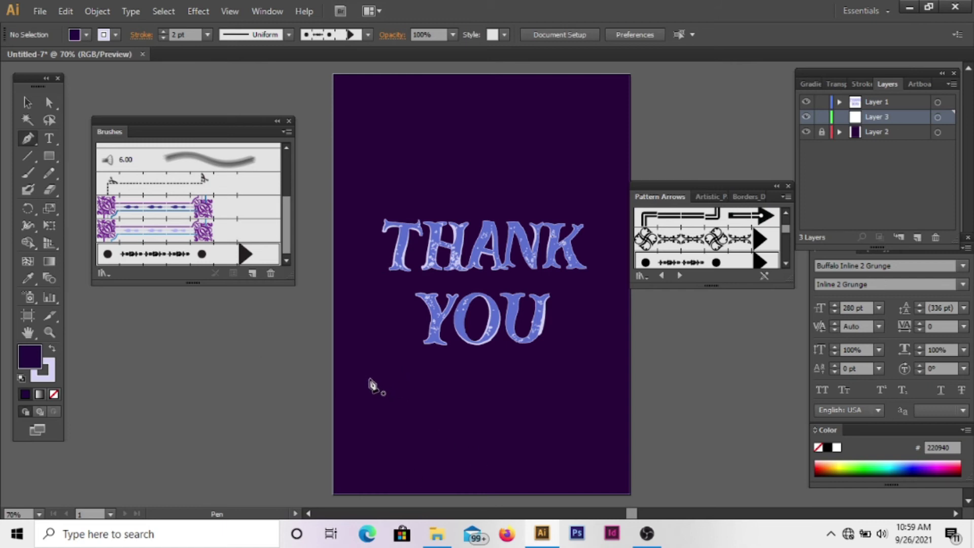
# Step: Draw a straight line above THANK with the arrow pattern brush at 8 pt stroke
pyautogui.click(379, 193)
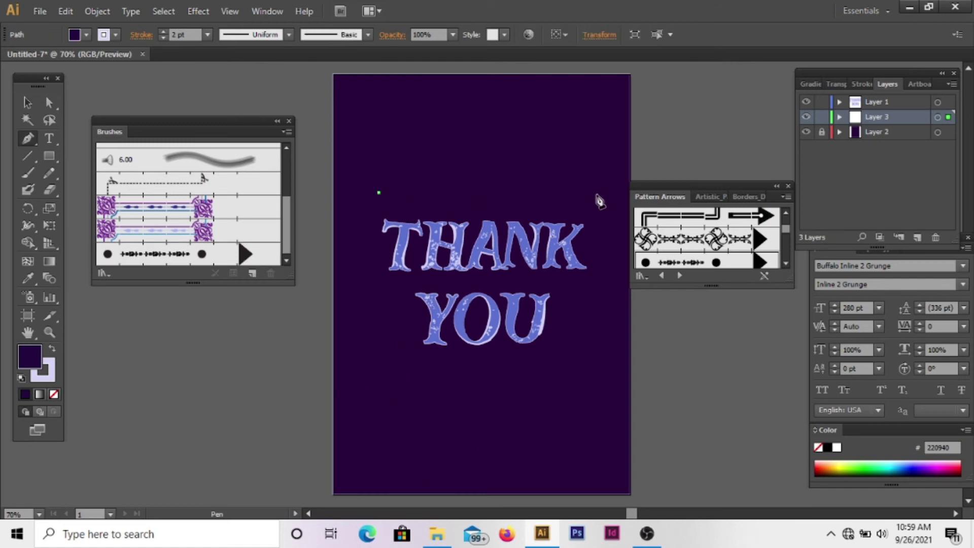
pyautogui.click(594, 193)
pyautogui.click(169, 257)
pyautogui.click(30, 104)
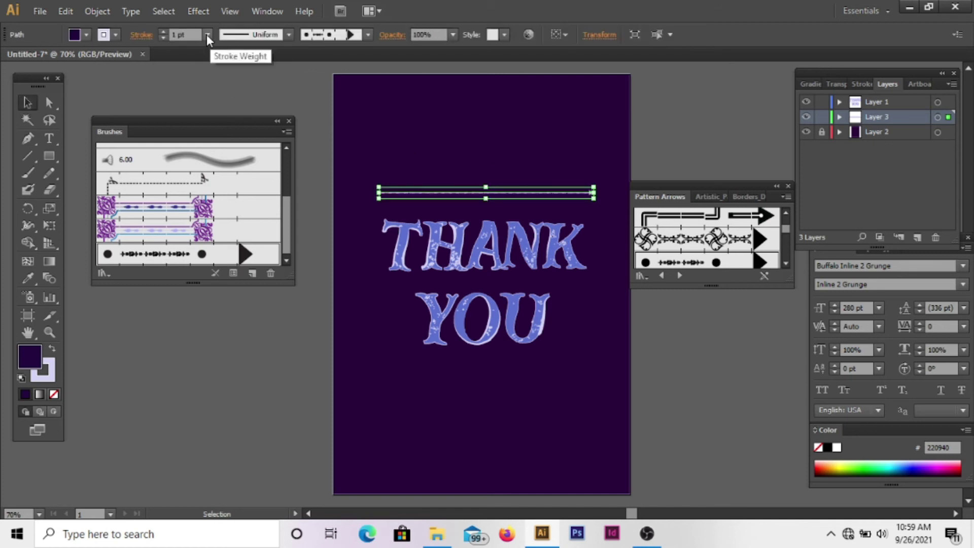
pyautogui.click(208, 34)
pyautogui.click(222, 144)
pyautogui.click(208, 35)
pyautogui.click(222, 205)
pyautogui.click(152, 94)
# Step: Move the arrow below YOU and switch it to the leaf-tipped knot brush
pyautogui.moveTo(545, 384); pyautogui.dragTo(584, 360)
pyautogui.click(634, 330)
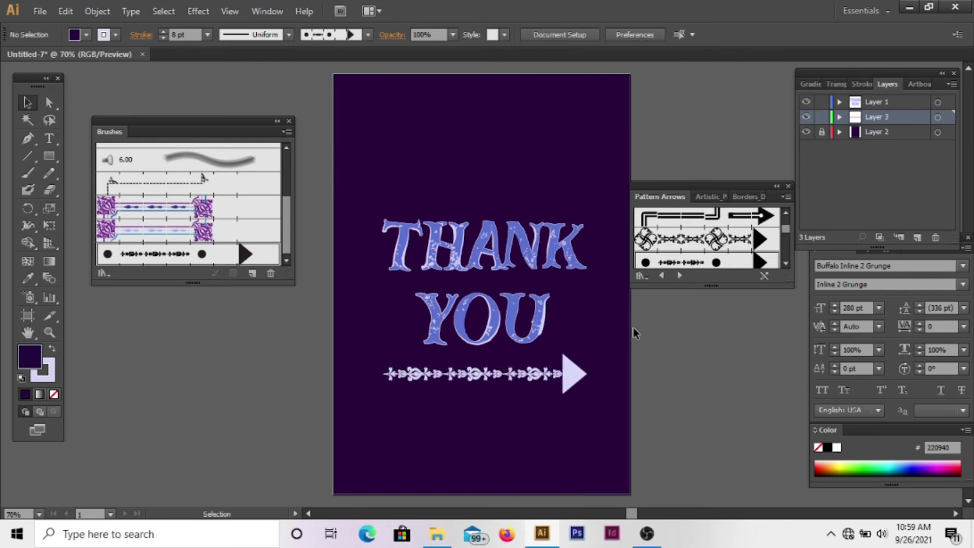
pyautogui.click(571, 383)
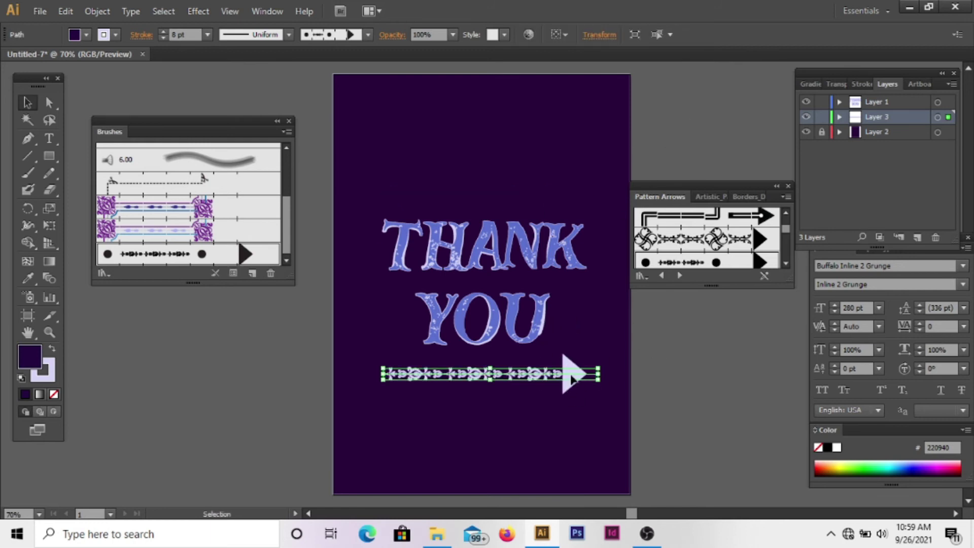
pyautogui.click(731, 248)
pyautogui.scroll(-2, 731, 239)
pyautogui.click(731, 223)
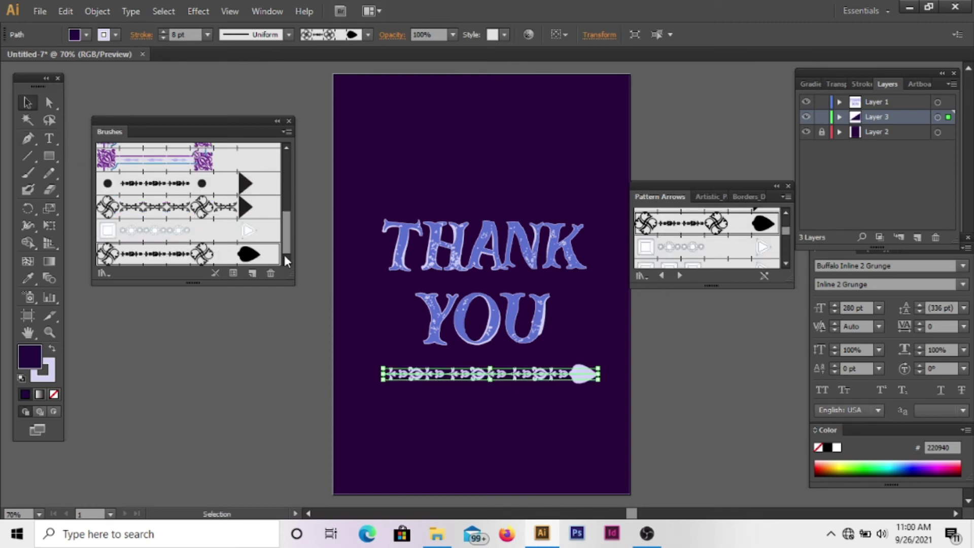
# Step: Place a flipped copy of the arrow above THANK and fine-tune the bottom arrow's position
pyautogui.hotkey('ctrl', 'v')
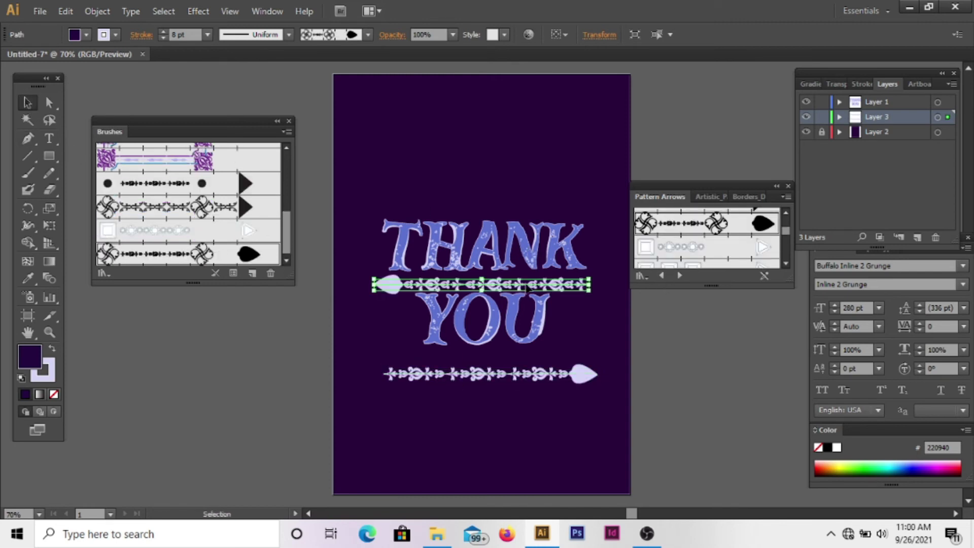
pyautogui.moveTo(528, 285); pyautogui.dragTo(535, 194)
pyautogui.click(656, 180)
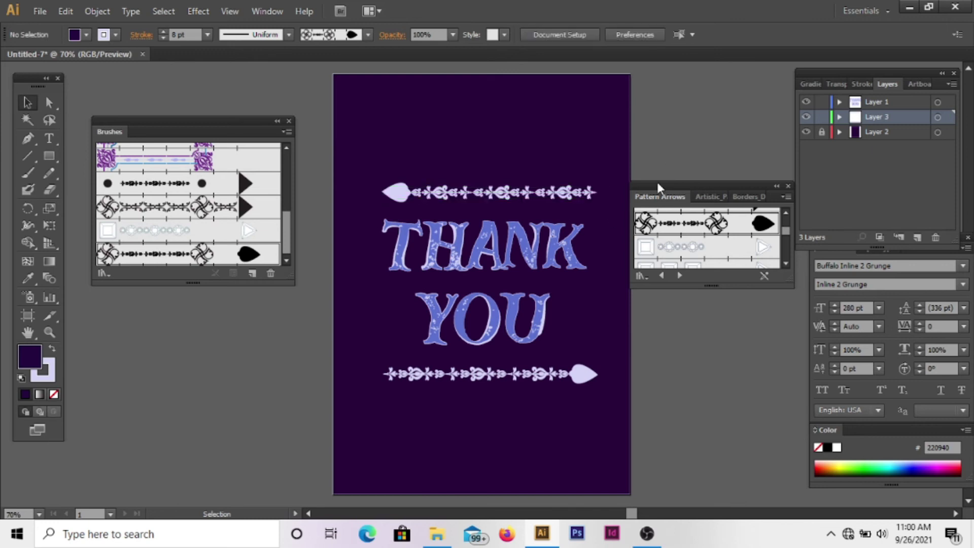
pyautogui.moveTo(545, 375); pyautogui.dragTo(544, 373)
pyautogui.click(577, 278)
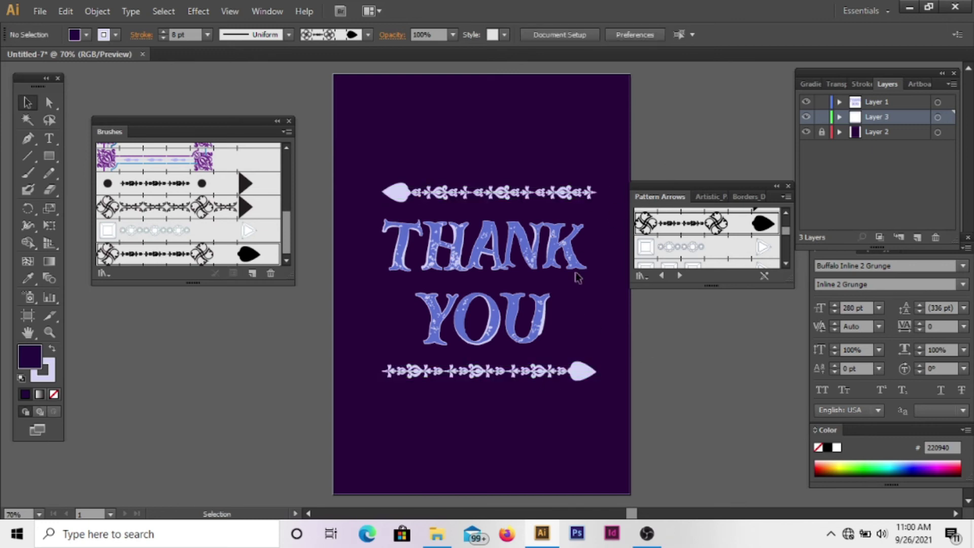
# Step: Unlock the background layer and fill the background rectangle with dark navy
pyautogui.click(822, 132)
pyautogui.click(593, 155)
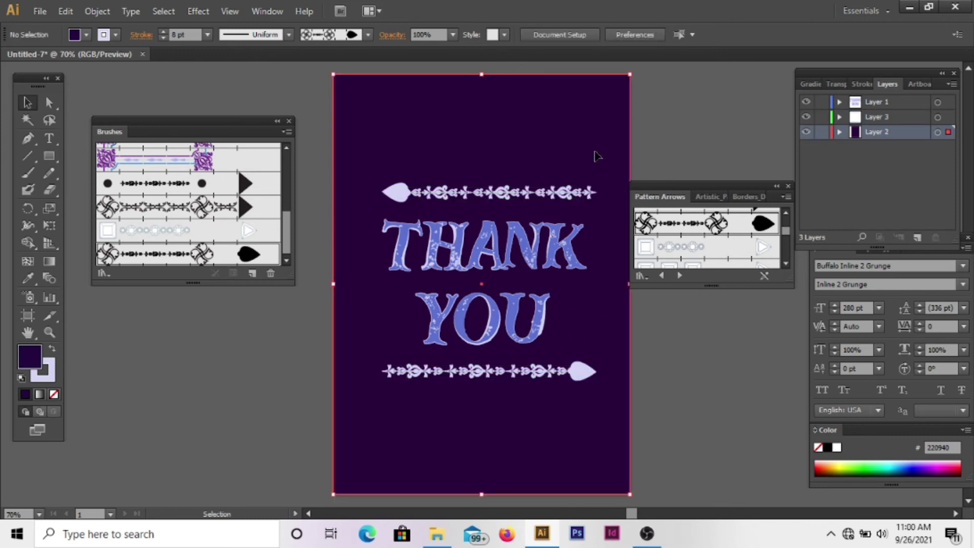
pyautogui.doubleClick(29, 356)
pyautogui.click(739, 221)
pyautogui.click(788, 185)
pyautogui.click(289, 121)
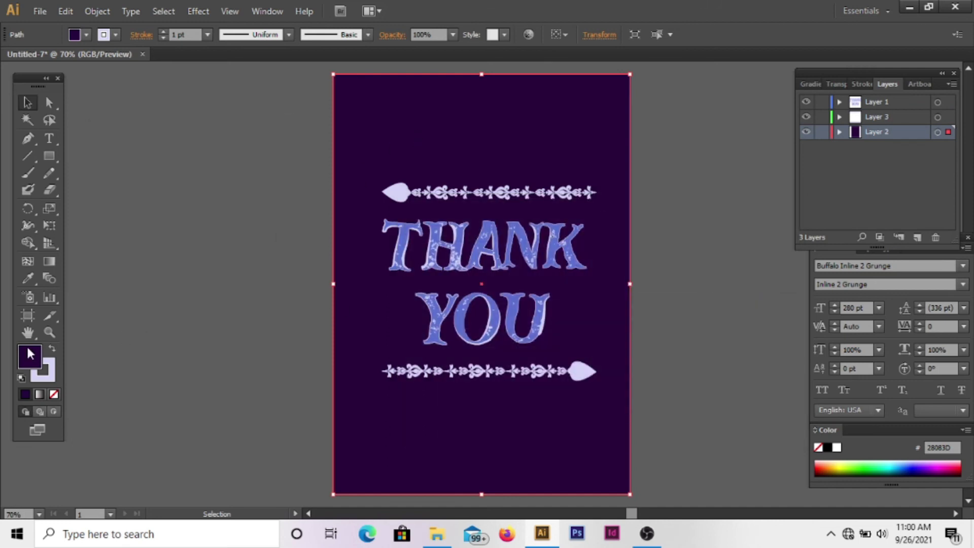
pyautogui.doubleClick(29, 354)
pyautogui.click(543, 371)
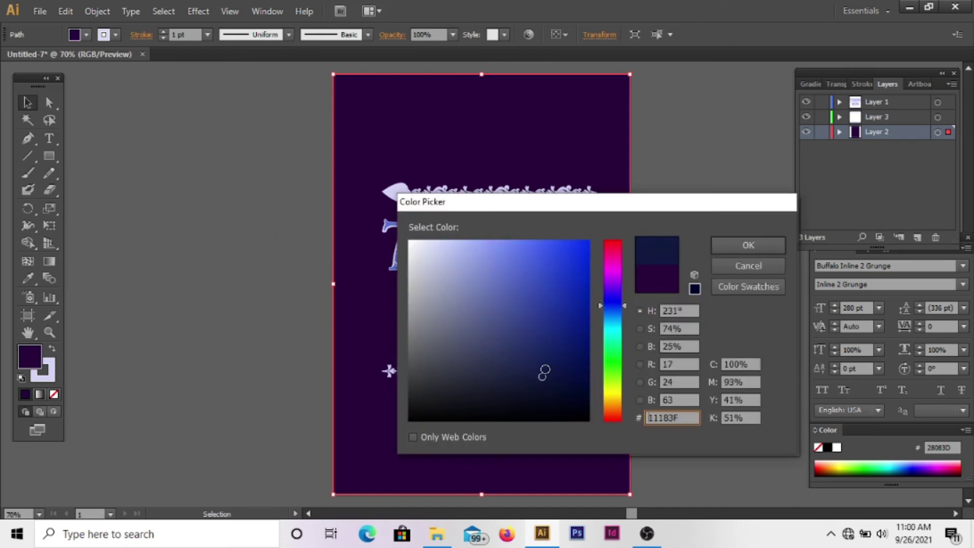
pyautogui.click(748, 245)
# Step: Give the background rectangle a 9 pt light lavender (D4D4F9) border
pyautogui.click(674, 232)
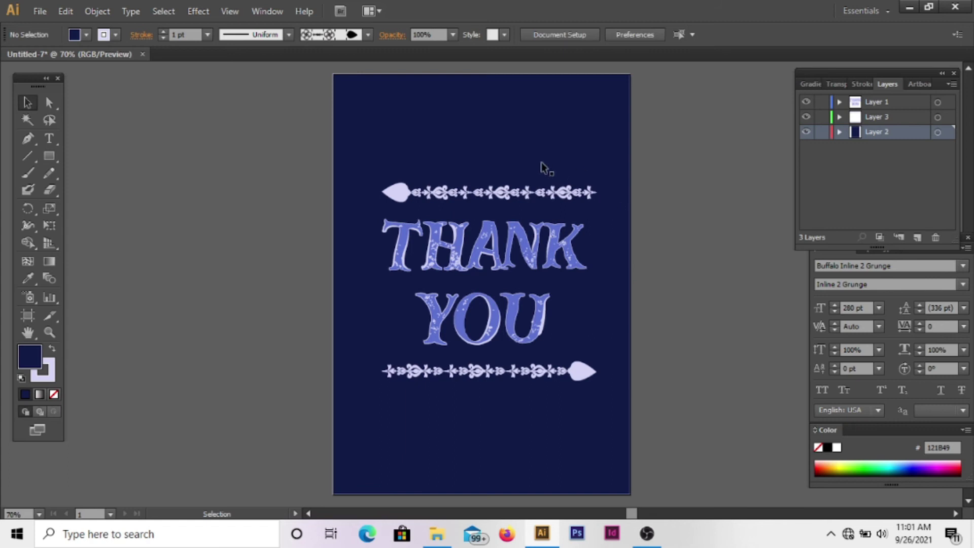
pyautogui.click(509, 143)
pyautogui.doubleClick(53, 372)
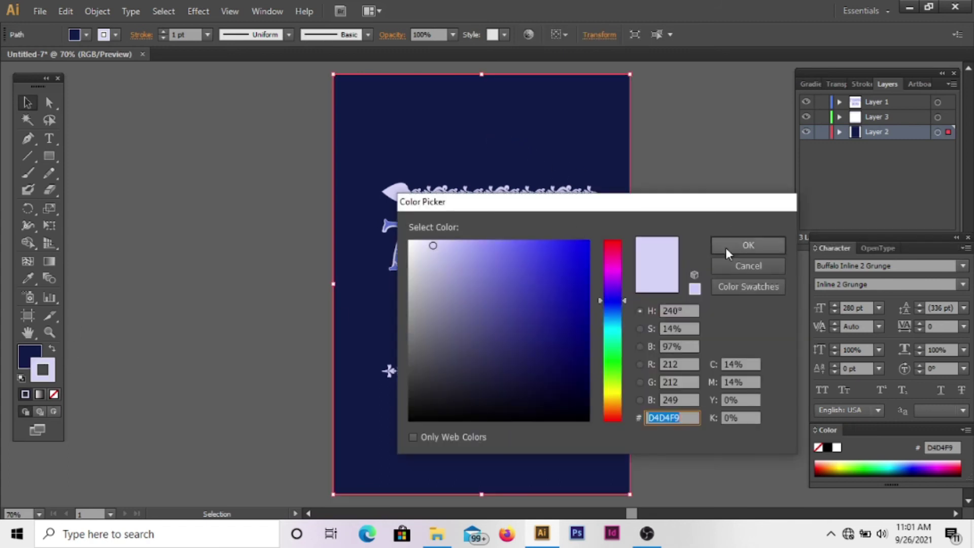
pyautogui.click(729, 249)
pyautogui.click(207, 34)
pyautogui.click(211, 160)
pyautogui.click(207, 34)
pyautogui.click(218, 222)
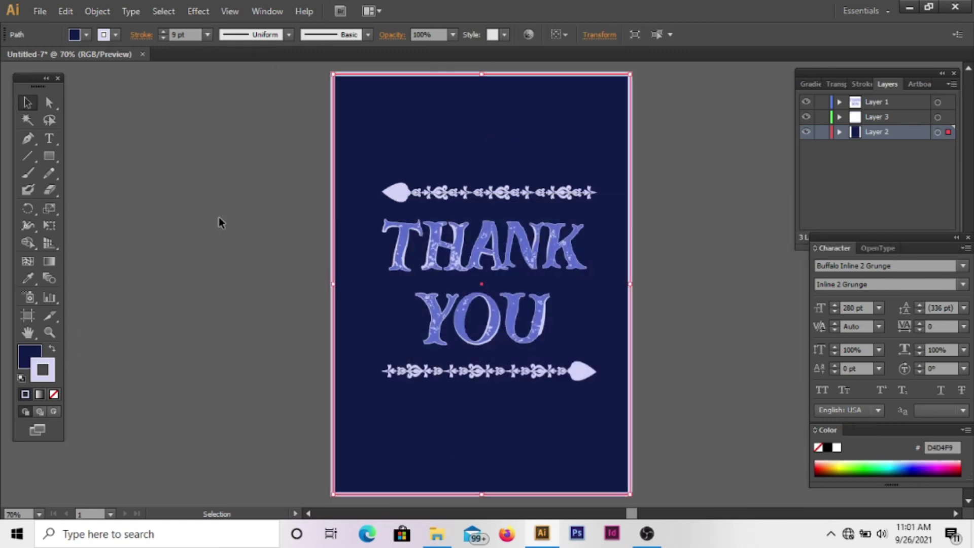
pyautogui.click(28, 103)
pyautogui.click(229, 248)
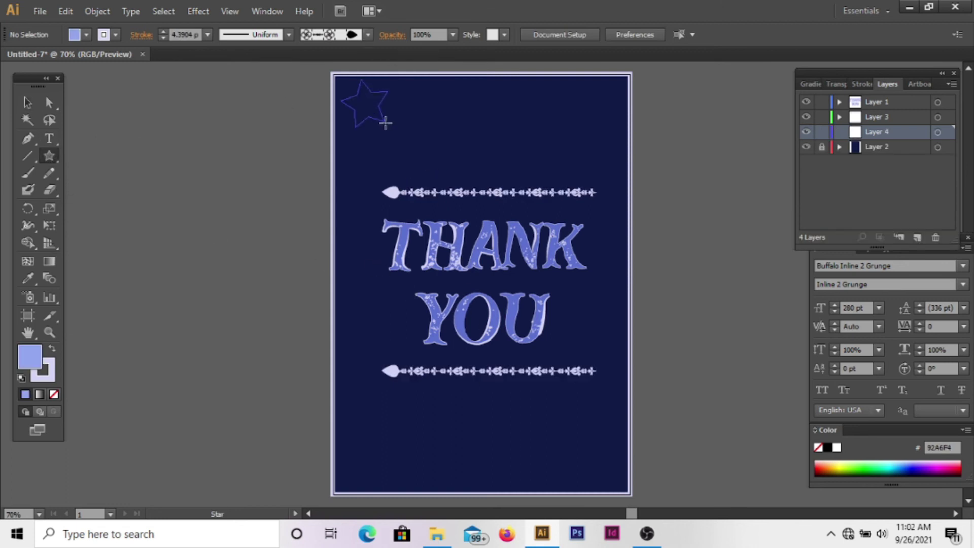
# Step: Draw an unfilled outline star and rotate it into place near the card's top-left
pyautogui.moveTo(385, 122); pyautogui.dragTo(385, 122)
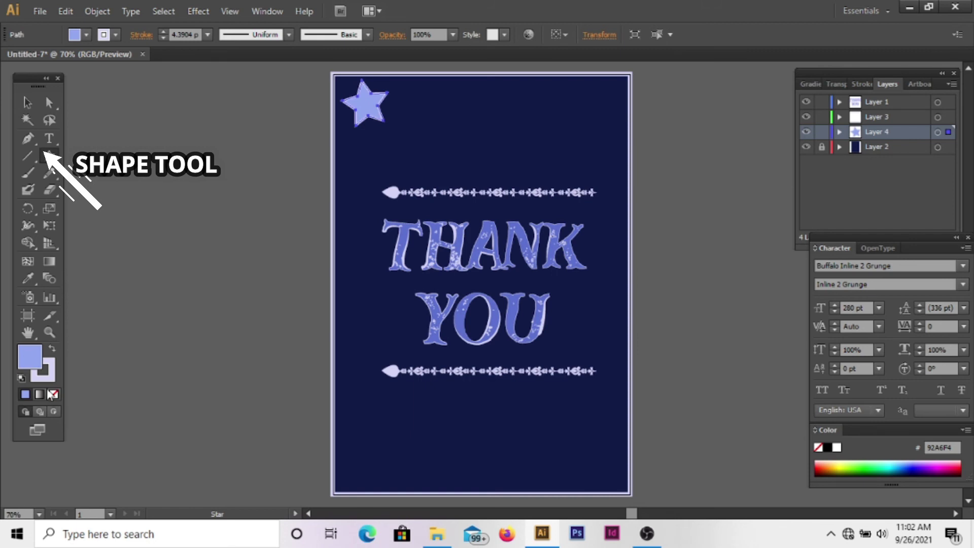
pyautogui.click(52, 394)
pyautogui.click(28, 109)
pyautogui.click(377, 68)
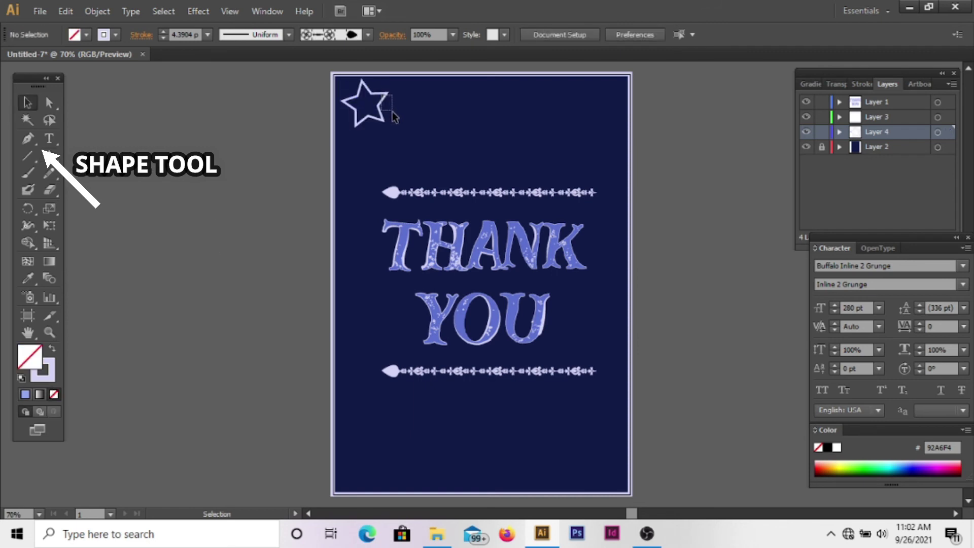
pyautogui.click(370, 104)
pyautogui.moveTo(393, 129); pyautogui.dragTo(409, 148)
# Step: Bloat the star into a spiky flower with Pucker & Bloat at 173%, nudging it slightly right
pyautogui.click(198, 11)
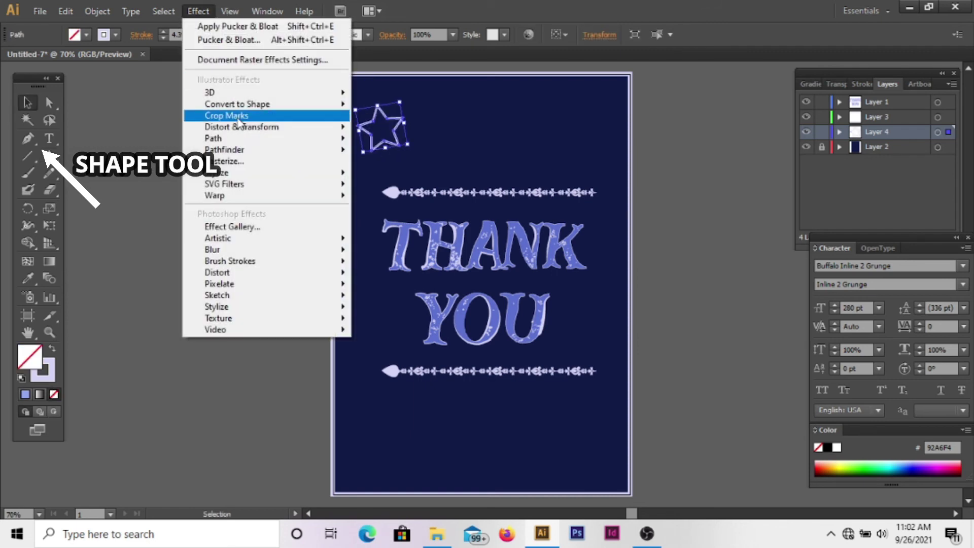
pyautogui.click(398, 142)
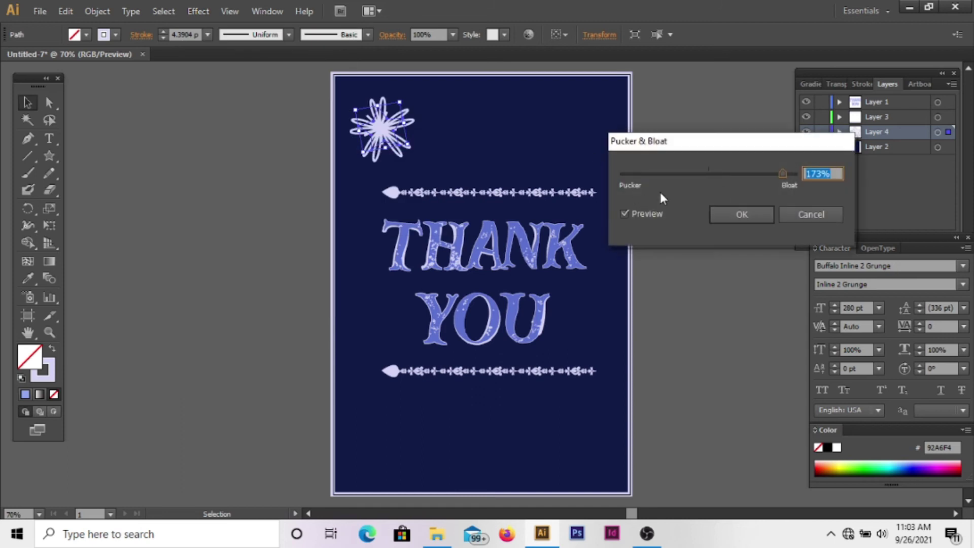
pyautogui.click(729, 214)
pyautogui.click(276, 131)
pyautogui.click(403, 138)
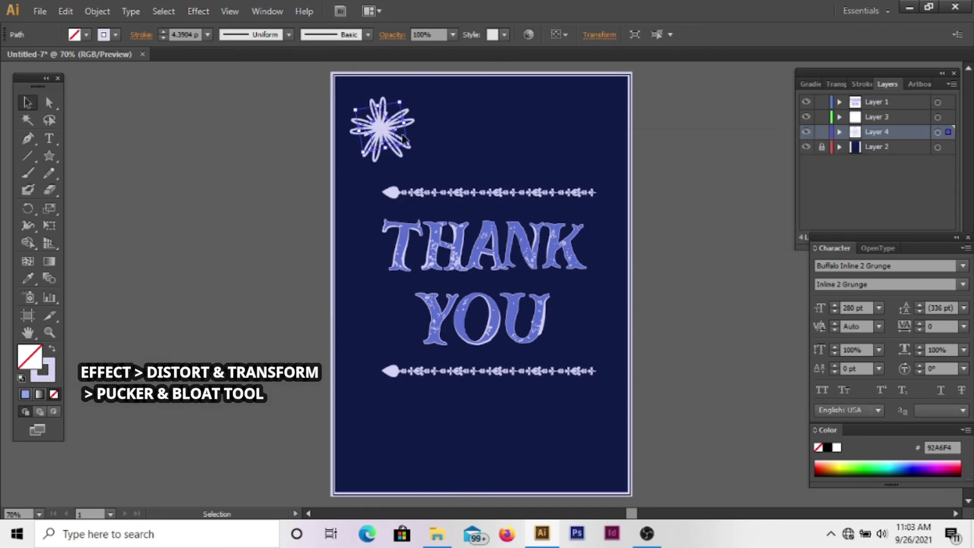
pyautogui.hotkey('ctrl', 'z')
pyautogui.click(488, 134)
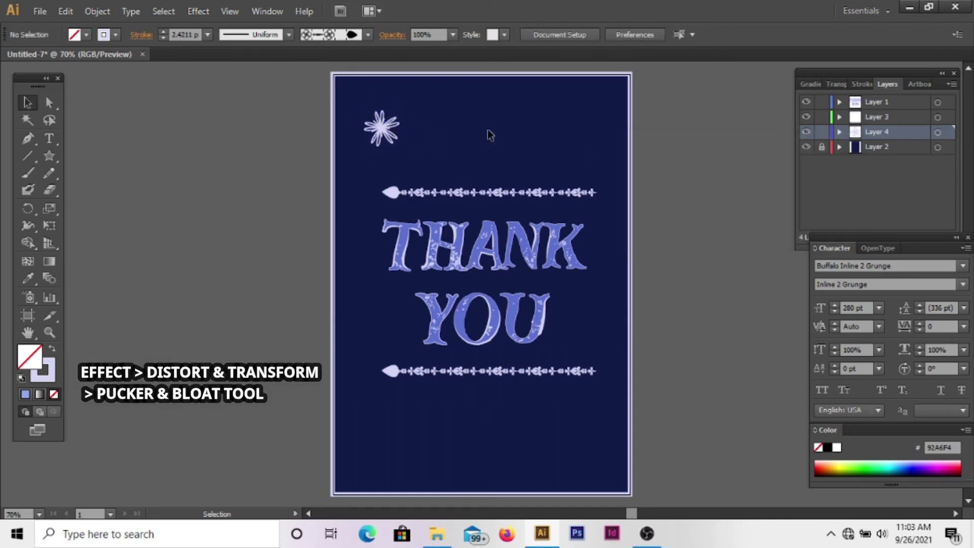
pyautogui.moveTo(388, 134)
pyautogui.mouseDown()
pyautogui.moveTo(409, 144)
pyautogui.moveTo(409, 131)
pyautogui.mouseUp()
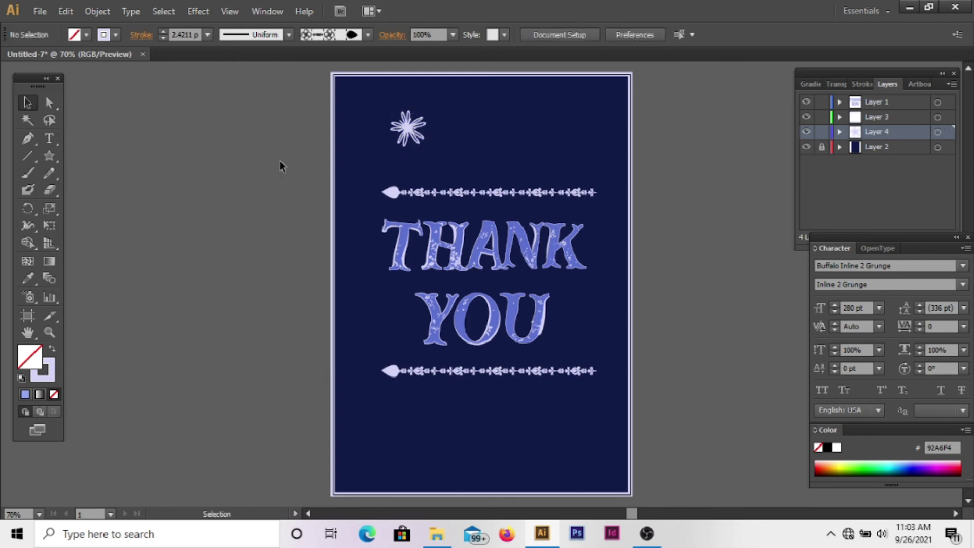
# Step: Hide and lock the arrow borders' layer, and move the small flower slightly lower
pyautogui.click(508, 192)
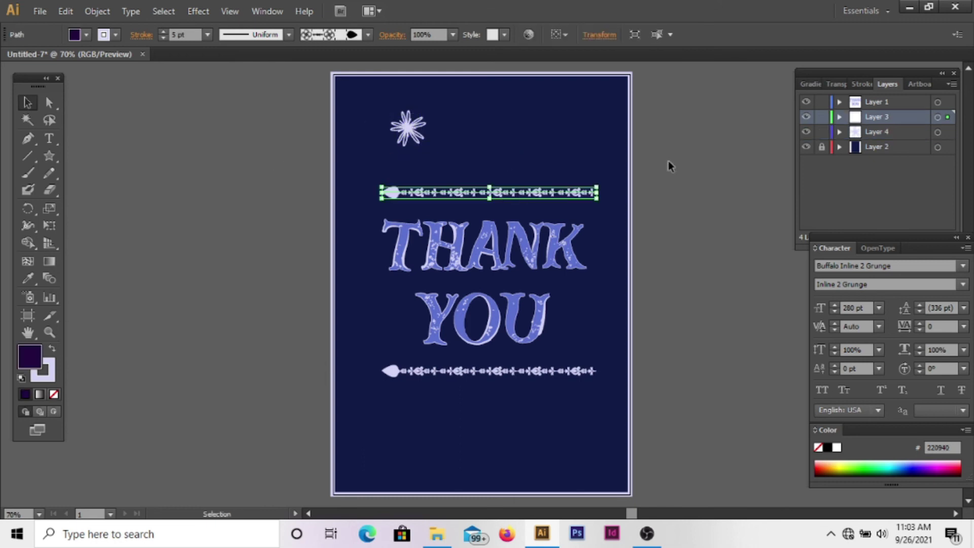
pyautogui.click(822, 117)
pyautogui.click(806, 116)
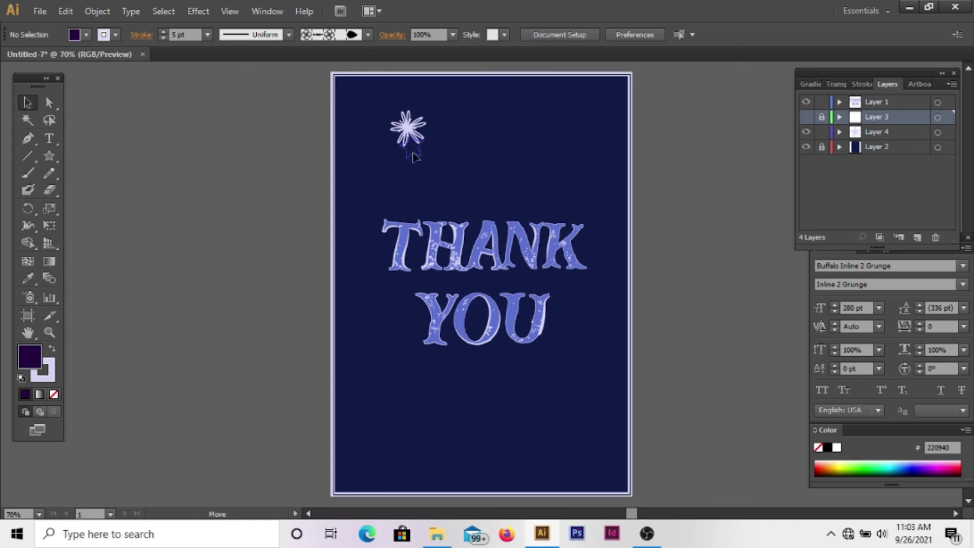
pyautogui.moveTo(414, 158); pyautogui.dragTo(419, 175)
pyautogui.click(297, 198)
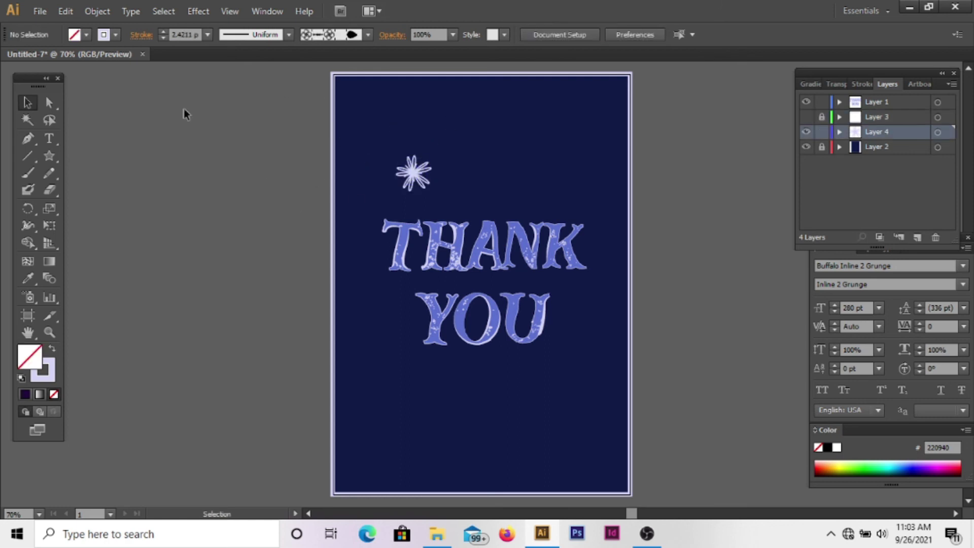
# Step: Draw a new star beside the small flower, bloat it 79%, and shrink it
pyautogui.moveTo(490, 178); pyautogui.dragTo(490, 177)
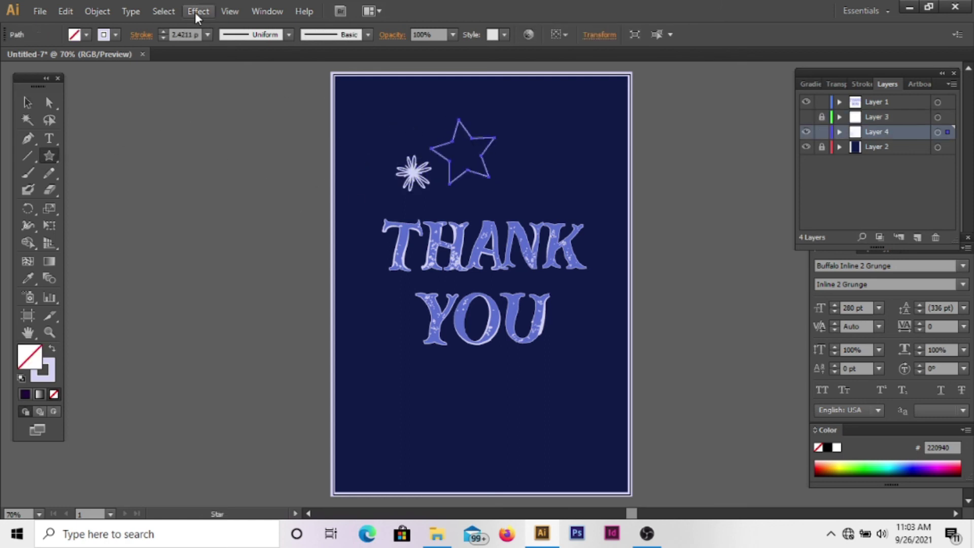
pyautogui.click(198, 11)
pyautogui.click(402, 185)
pyautogui.moveTo(776, 176)
pyautogui.mouseDown()
pyautogui.moveTo(732, 172)
pyautogui.moveTo(743, 172)
pyautogui.mouseUp()
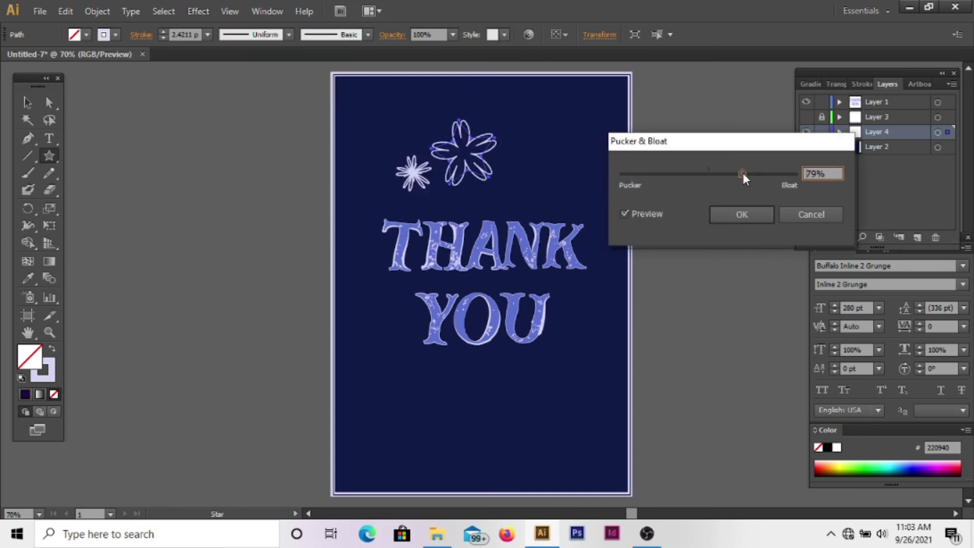
pyautogui.click(745, 213)
pyautogui.click(24, 103)
pyautogui.click(465, 143)
pyautogui.moveTo(425, 127); pyautogui.dragTo(438, 138)
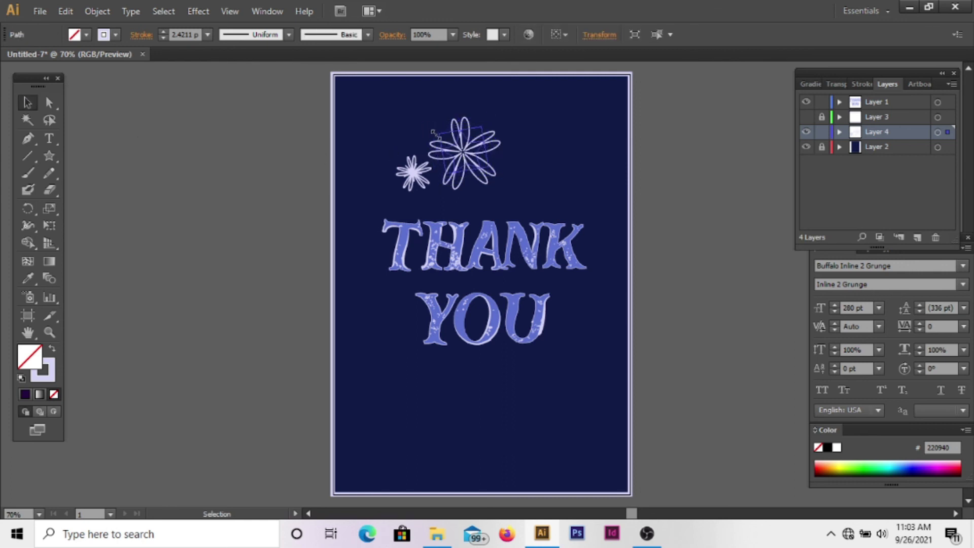
pyautogui.click(314, 183)
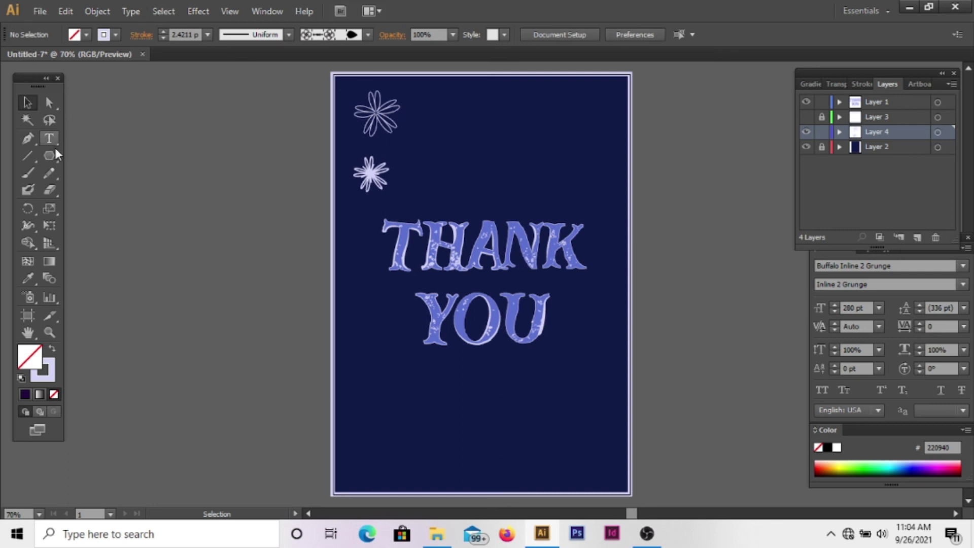
# Step: Draw another star near the top of the card and apply Pucker & Bloat at about 91%
pyautogui.moveTo(54, 154); pyautogui.dragTo(97, 221)
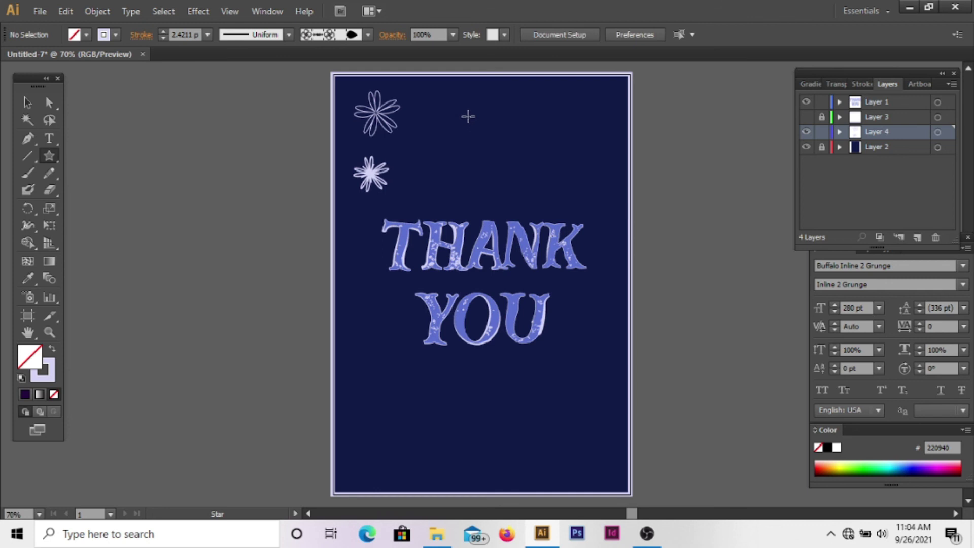
pyautogui.moveTo(446, 114); pyautogui.dragTo(477, 81)
pyautogui.press('v')
pyautogui.click(198, 11)
pyautogui.click(405, 143)
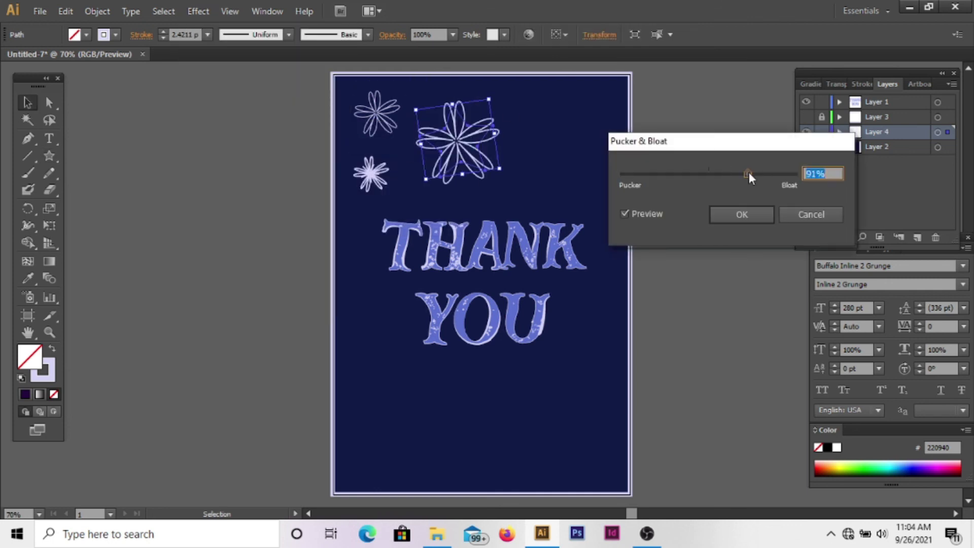
pyautogui.moveTo(748, 173); pyautogui.dragTo(785, 174)
pyautogui.press('Return')
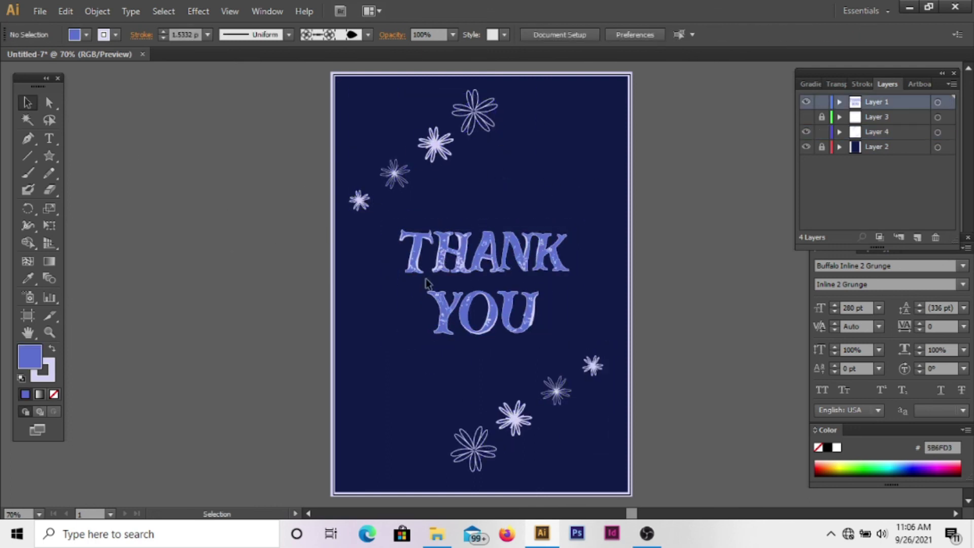
# Step: Draw a large filled blue star at top right, soften it with Pucker & Bloat, and shrink it
pyautogui.moveTo(53, 158); pyautogui.dragTo(114, 220)
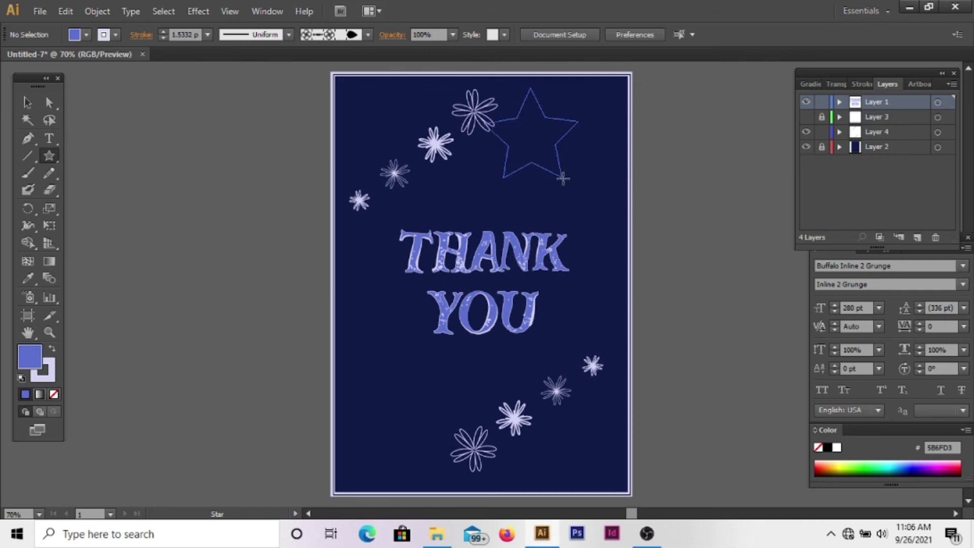
pyautogui.moveTo(533, 141)
pyautogui.mouseDown()
pyautogui.moveTo(532, 111)
pyautogui.moveTo(561, 161)
pyautogui.mouseUp()
pyautogui.press('v')
pyautogui.click(662, 128)
pyautogui.click(527, 146)
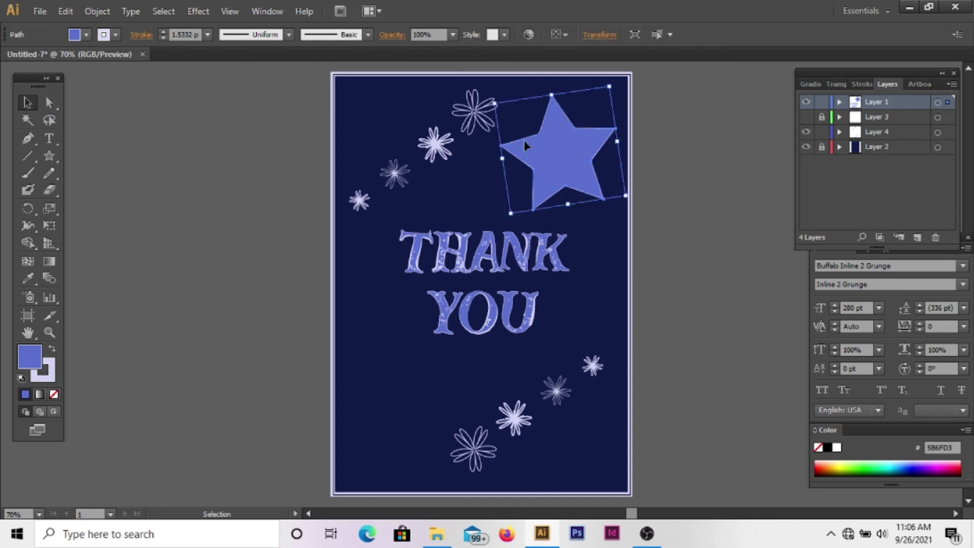
pyautogui.click(198, 11)
pyautogui.click(394, 146)
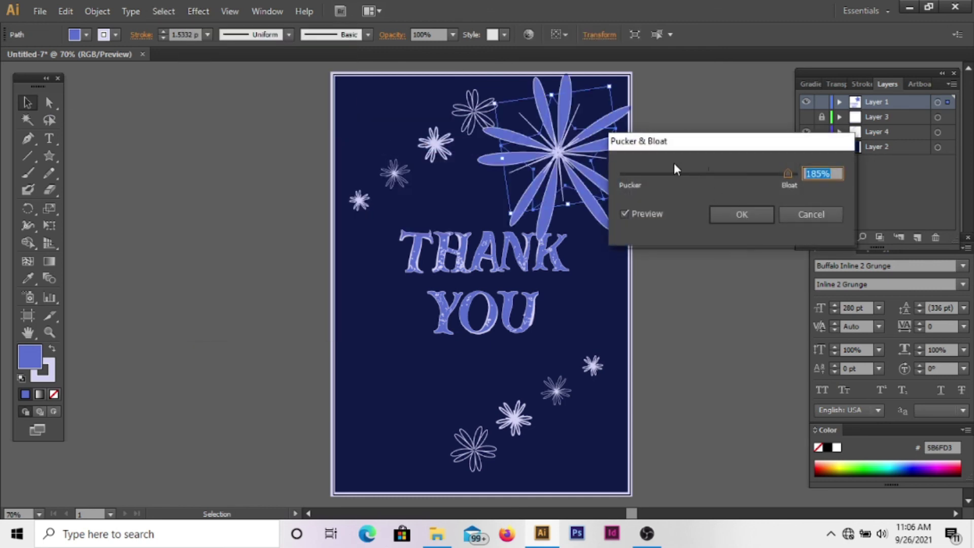
pyautogui.moveTo(779, 175); pyautogui.dragTo(754, 178)
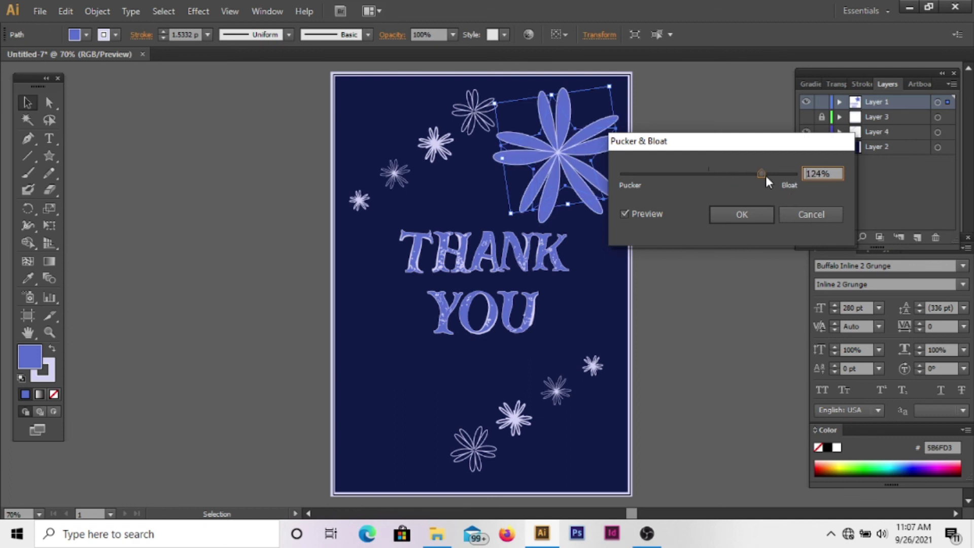
pyautogui.click(750, 217)
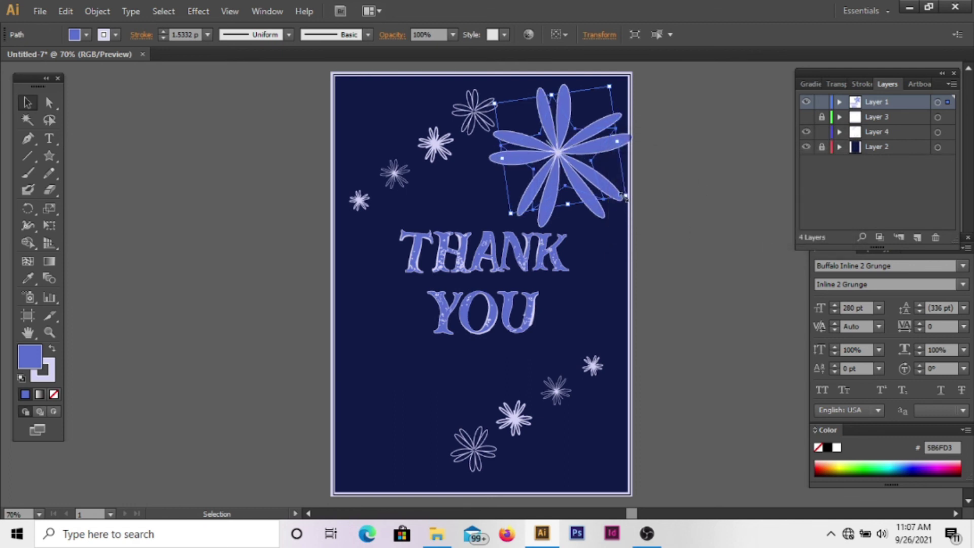
pyautogui.moveTo(624, 195); pyautogui.dragTo(599, 198)
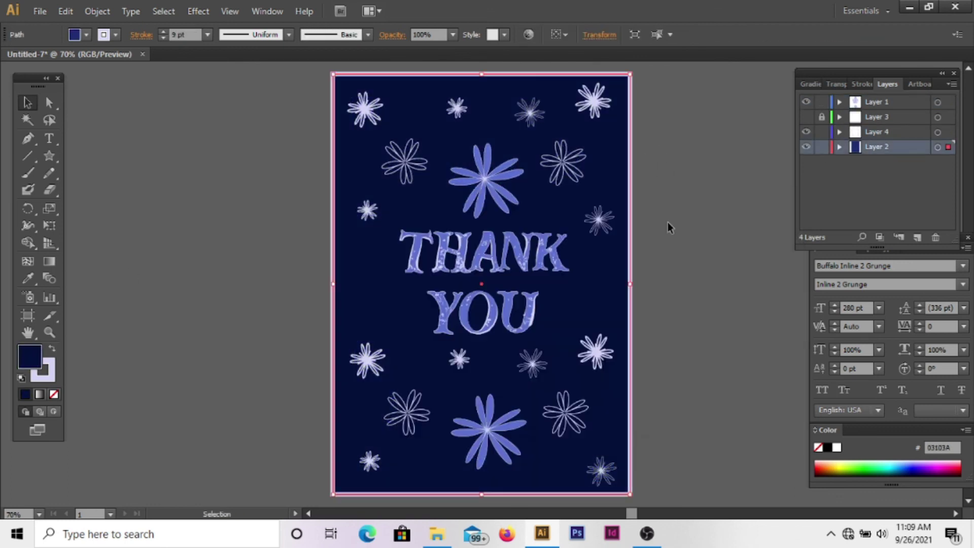
# Step: Set the flowers above THANK YOU to 10% opacity
pyautogui.keyDown('shift'); pyautogui.click(567, 152); pyautogui.keyUp('shift')
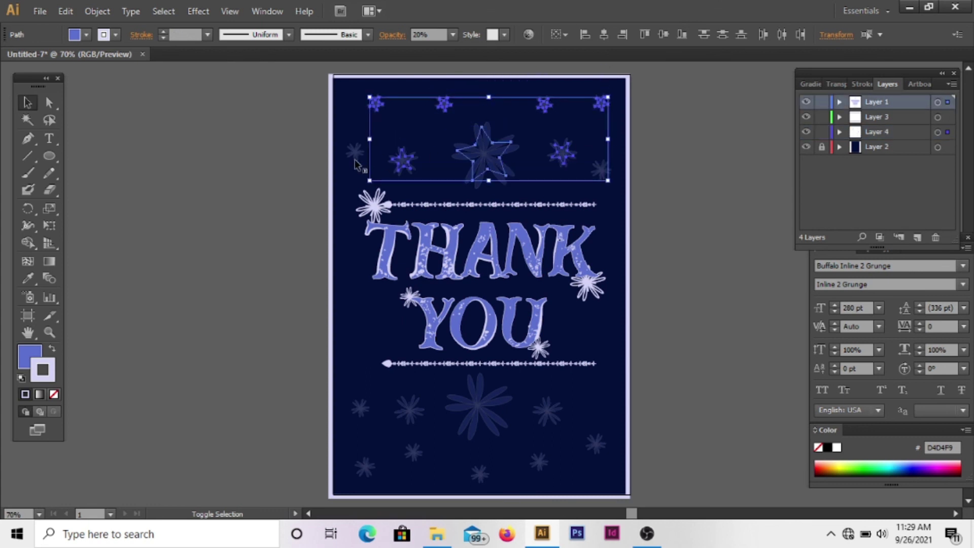
pyautogui.keyDown('shift'); pyautogui.click(355, 159); pyautogui.keyUp('shift')
pyautogui.keyDown('shift'); pyautogui.click(601, 169); pyautogui.keyUp('shift')
pyautogui.click(452, 34)
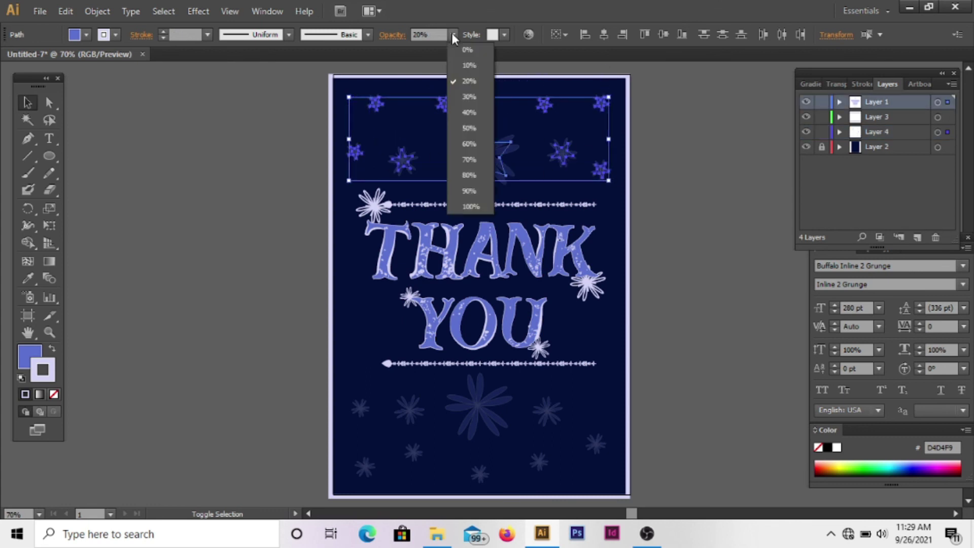
pyautogui.click(469, 66)
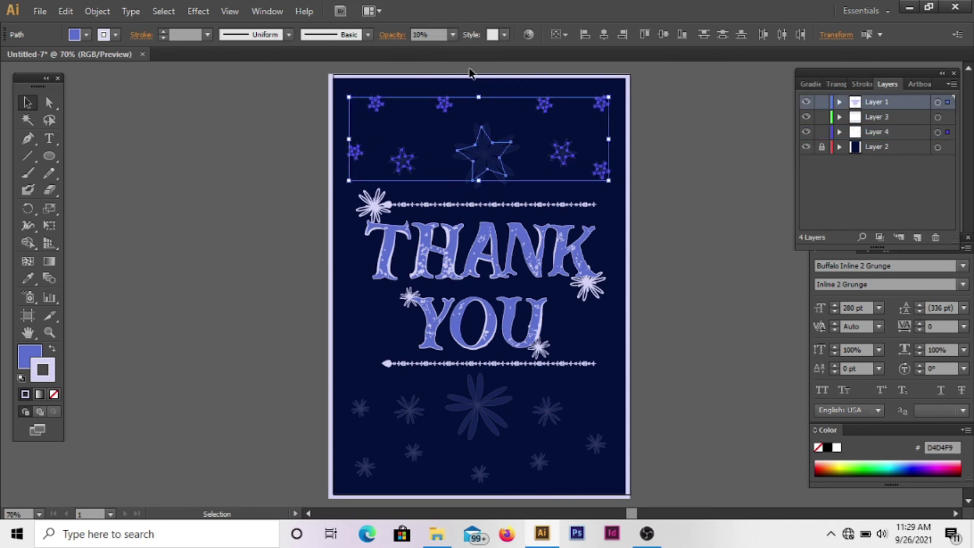
pyautogui.click(717, 177)
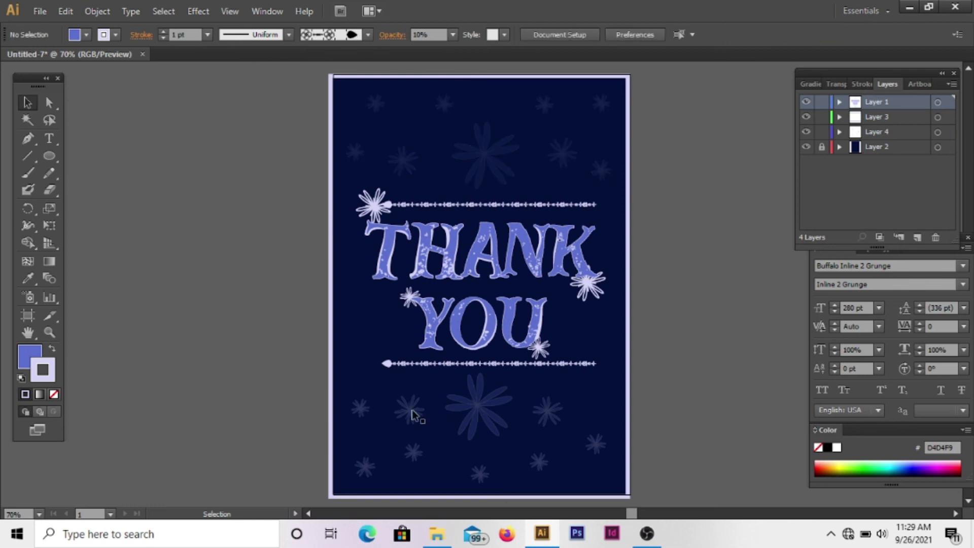
# Step: Select all the flowers below the text and set them to 10% opacity
pyautogui.keyDown('shift'); pyautogui.click(362, 410); pyautogui.keyUp('shift')
pyautogui.keyDown('shift'); pyautogui.click(410, 410); pyautogui.keyUp('shift')
pyautogui.keyDown('shift'); pyautogui.click(484, 414); pyautogui.keyUp('shift')
pyautogui.keyDown('shift'); pyautogui.click(547, 410); pyautogui.keyUp('shift')
pyautogui.keyDown('shift'); pyautogui.click(596, 444); pyautogui.keyUp('shift')
pyautogui.keyDown('shift'); pyautogui.click(539, 462); pyautogui.keyUp('shift')
pyautogui.keyDown('shift'); pyautogui.click(479, 474); pyautogui.keyUp('shift')
pyautogui.keyDown('shift'); pyautogui.click(413, 451); pyautogui.keyUp('shift')
pyautogui.keyDown('shift'); pyautogui.click(364, 467); pyautogui.keyUp('shift')
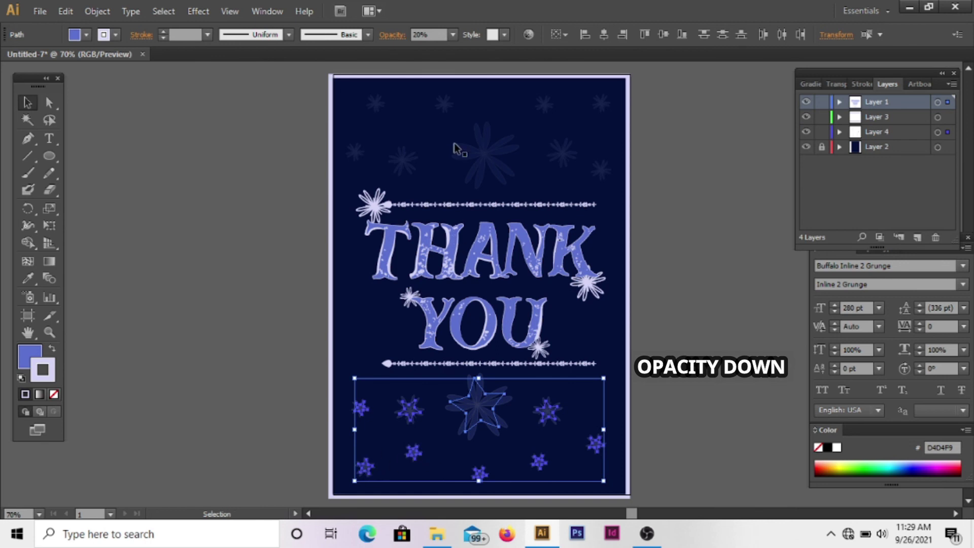
pyautogui.click(452, 34)
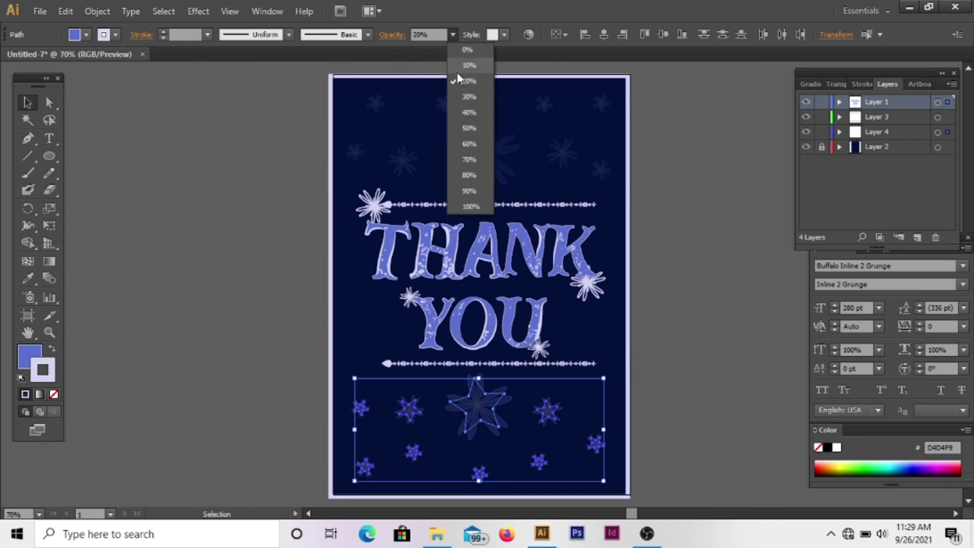
pyautogui.click(464, 64)
pyautogui.click(653, 181)
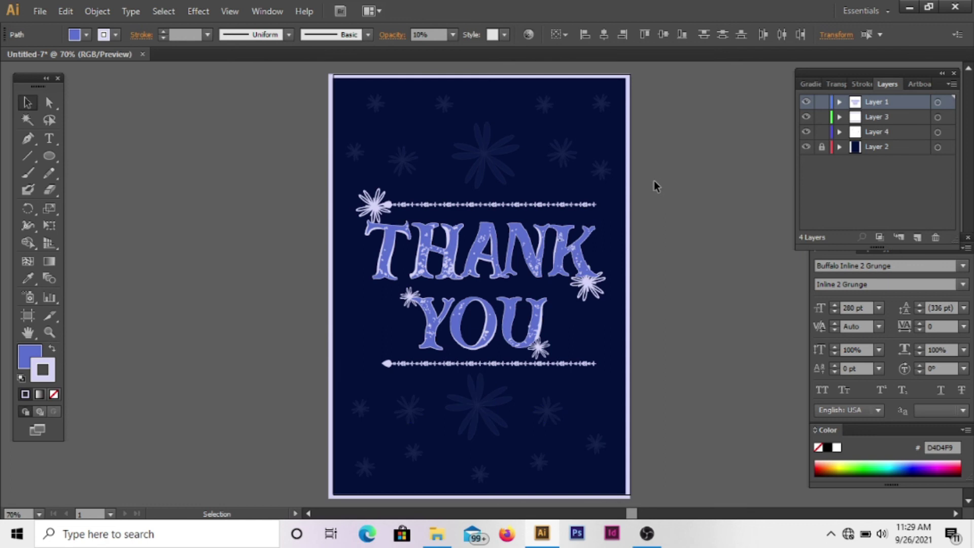